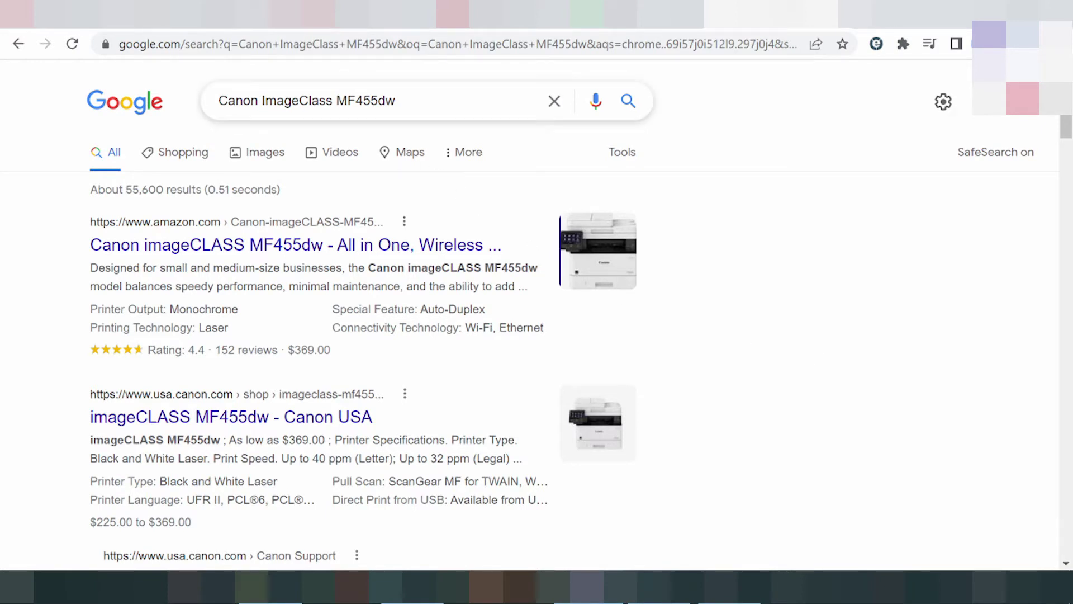
Extend the Google search to 'Canon ImageClass MF455dw driver download' and run it.
{"action": "left_click", "coordinate": [396, 100]}
{"action": "type", "text": "dri"}
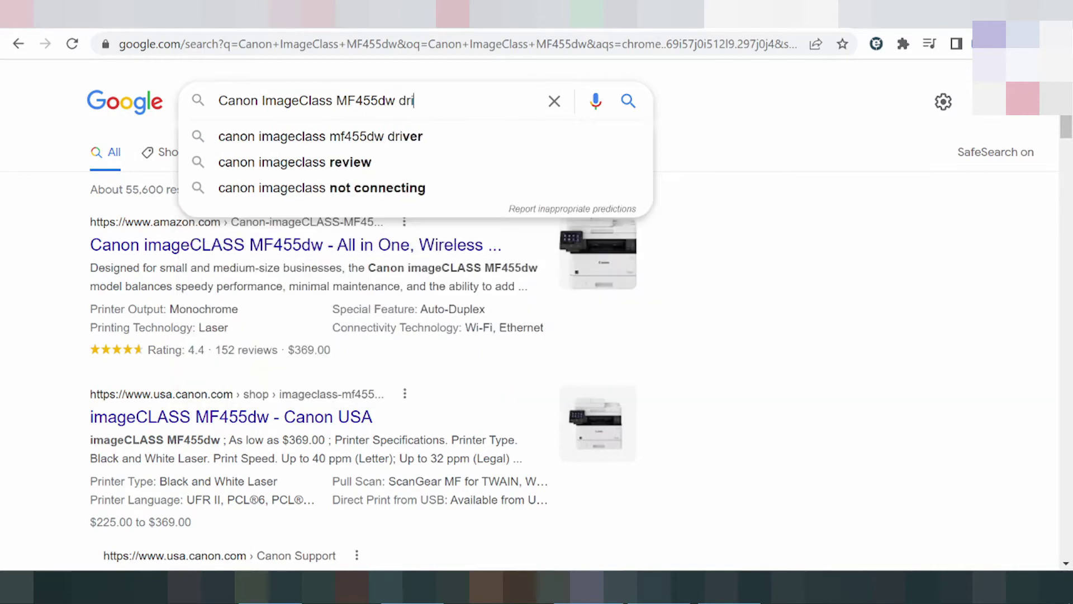
{"action": "type", "text": "ver down"}
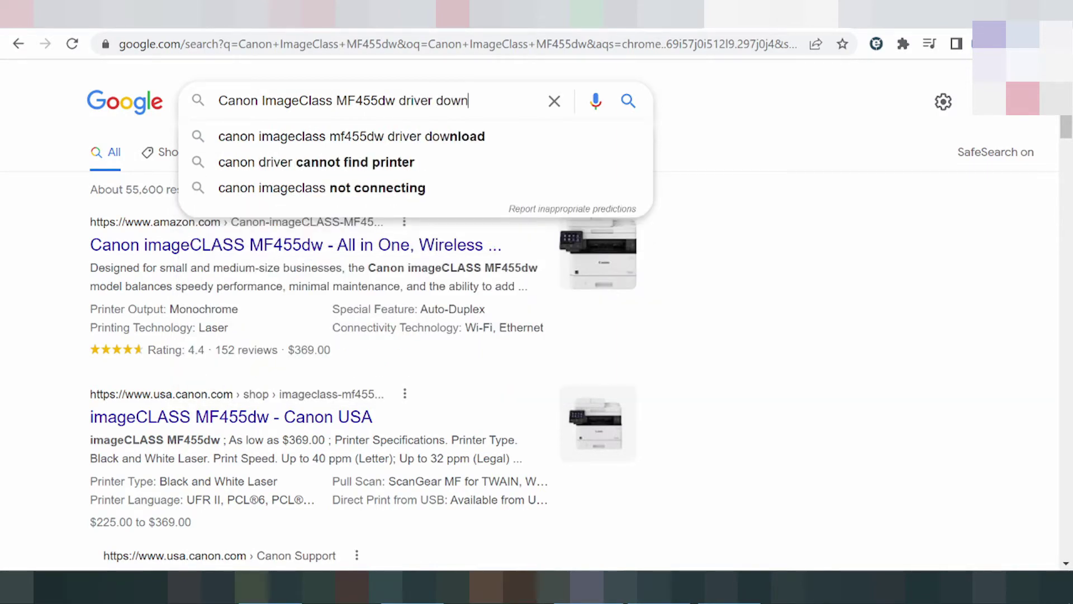
{"action": "type", "text": "load"}
{"action": "key", "text": "Return"}
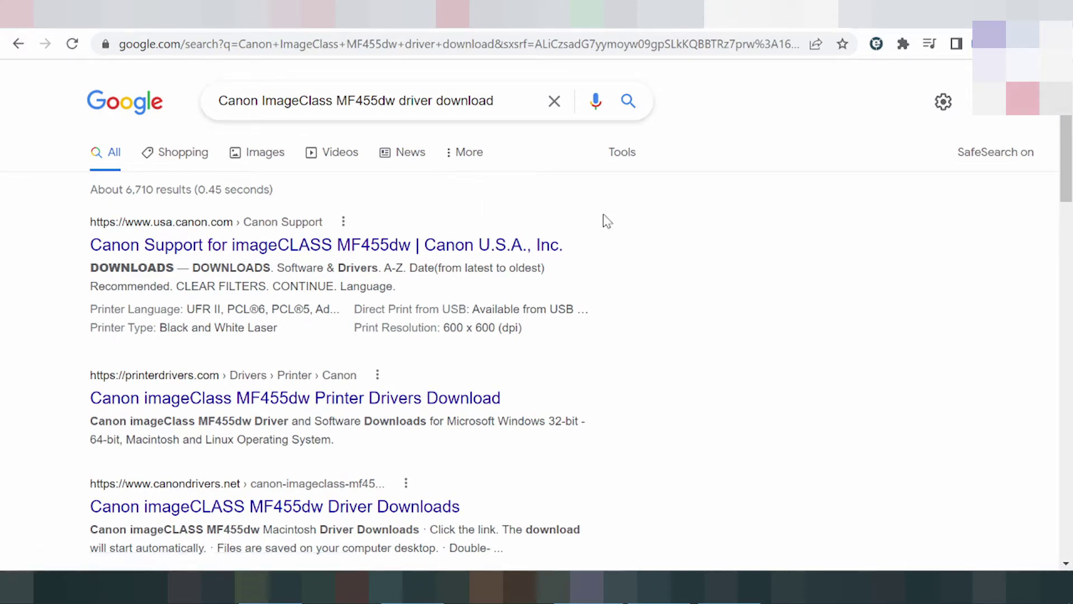
{"action": "scroll", "coordinate": [655, 237], "scroll_direction": "down", "scroll_amount": 1}
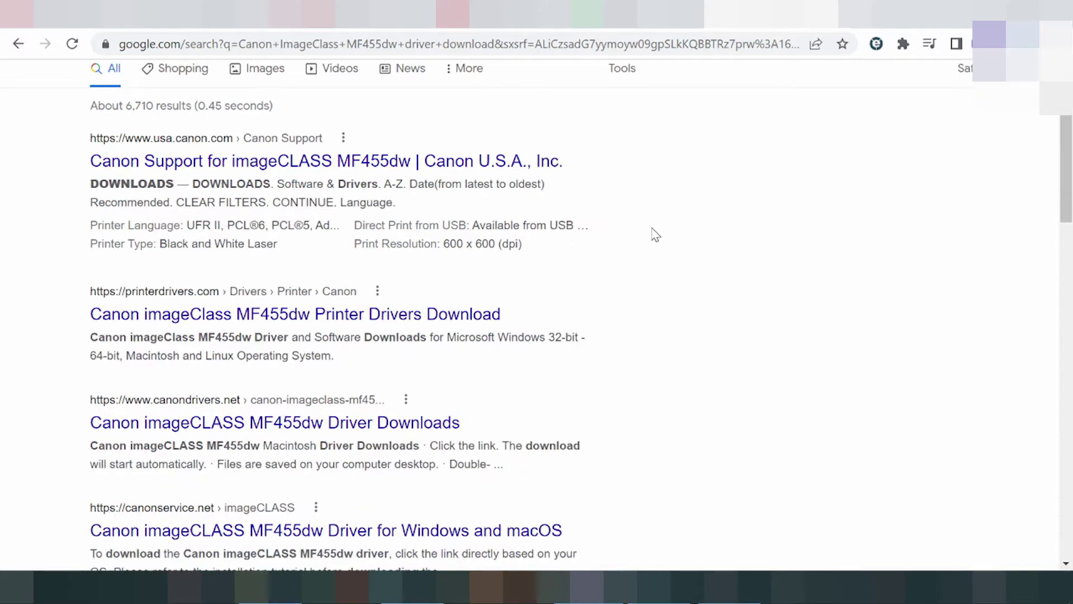
{"action": "scroll", "coordinate": [655, 231], "scroll_direction": "down", "scroll_amount": 3}
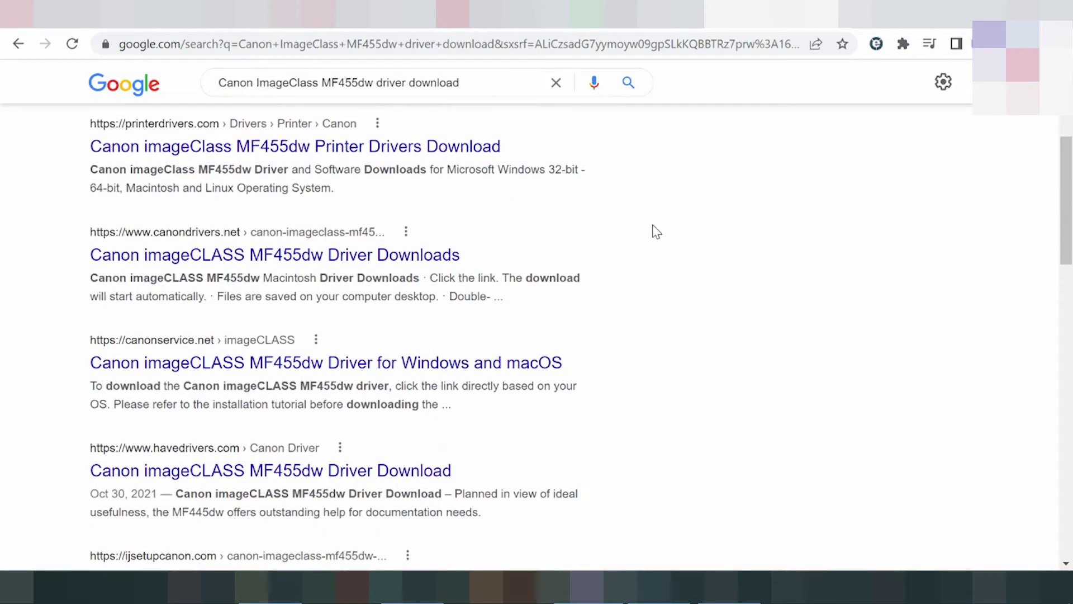
{"action": "scroll", "coordinate": [656, 229], "scroll_direction": "down", "scroll_amount": 1}
{"action": "scroll", "coordinate": [655, 225], "scroll_direction": "down", "scroll_amount": 1}
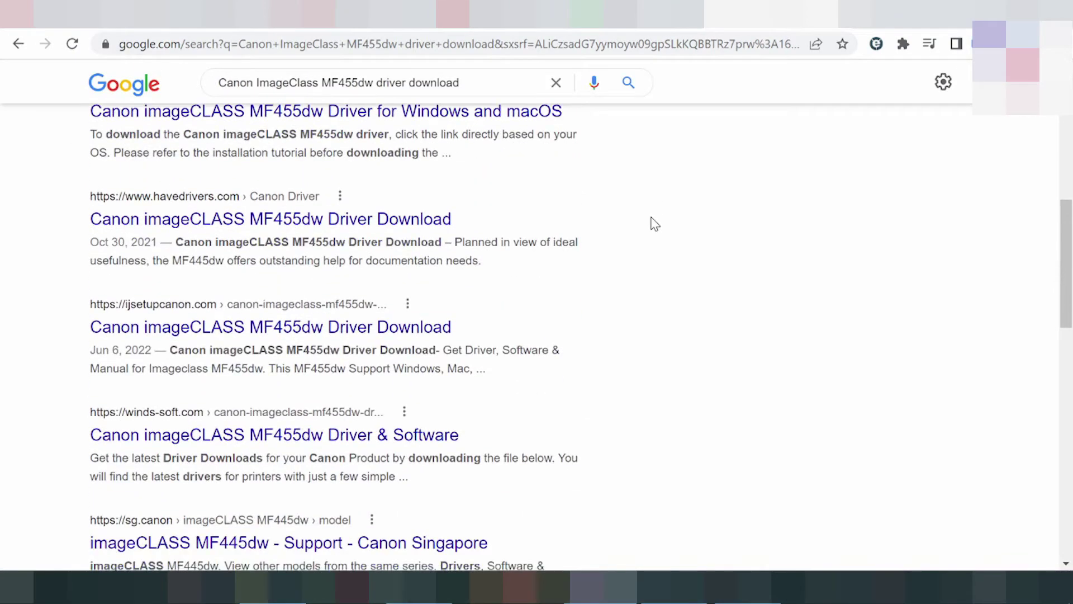
{"action": "scroll", "coordinate": [655, 224], "scroll_direction": "up", "scroll_amount": 5}
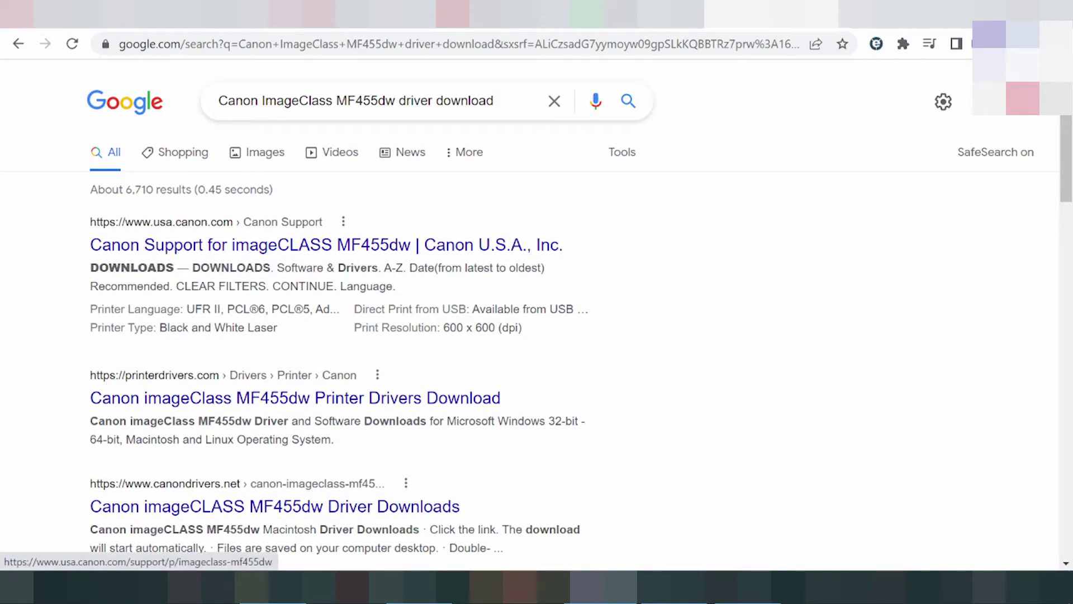
Open Canon's MF455dw support page and jump to its Software & Drivers list (Windows 10, 15 results).
{"action": "left_click", "coordinate": [257, 251]}
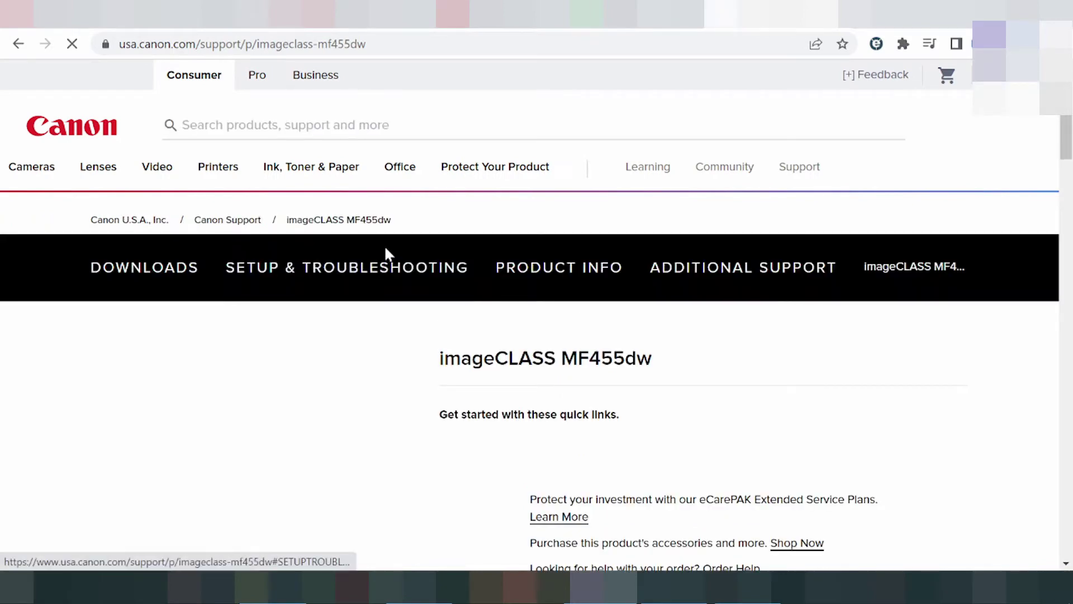
{"action": "scroll", "coordinate": [282, 401], "scroll_direction": "down", "scroll_amount": 3}
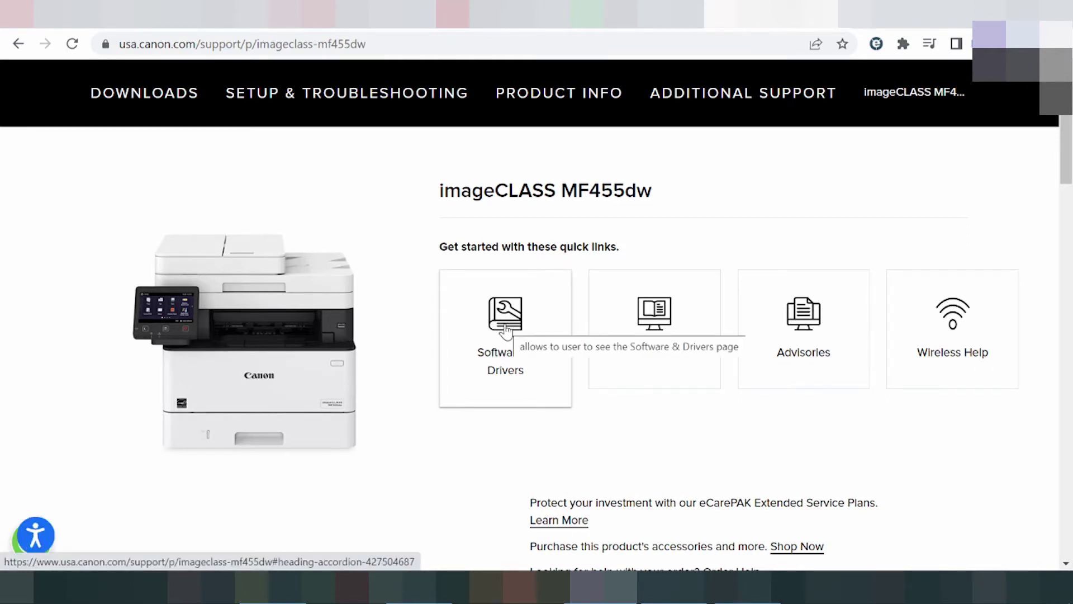
{"action": "left_click", "coordinate": [506, 327]}
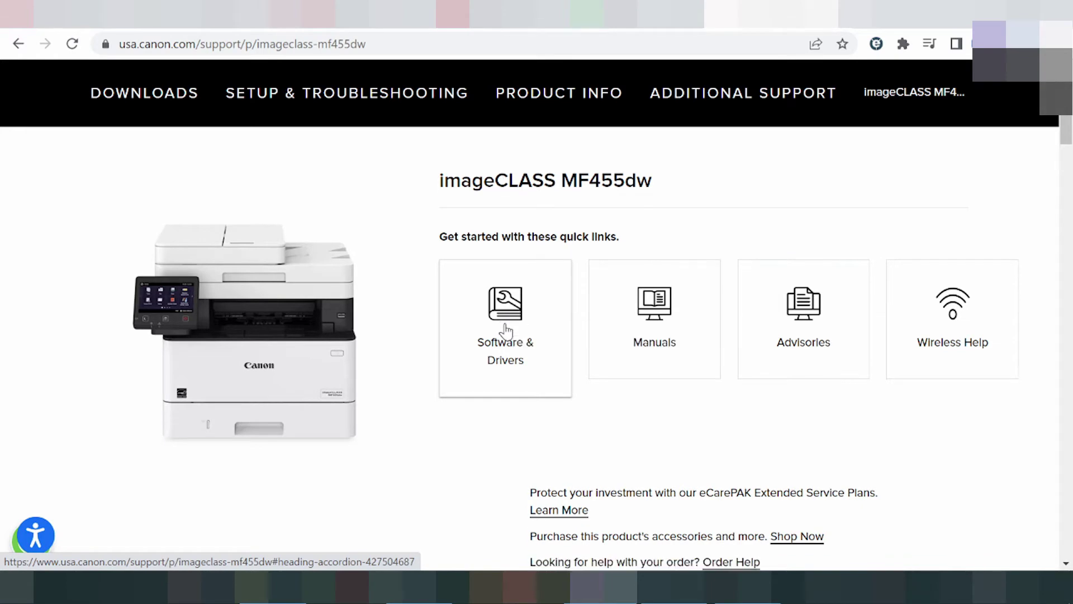
{"action": "scroll", "coordinate": [487, 323], "scroll_direction": "down", "scroll_amount": 1}
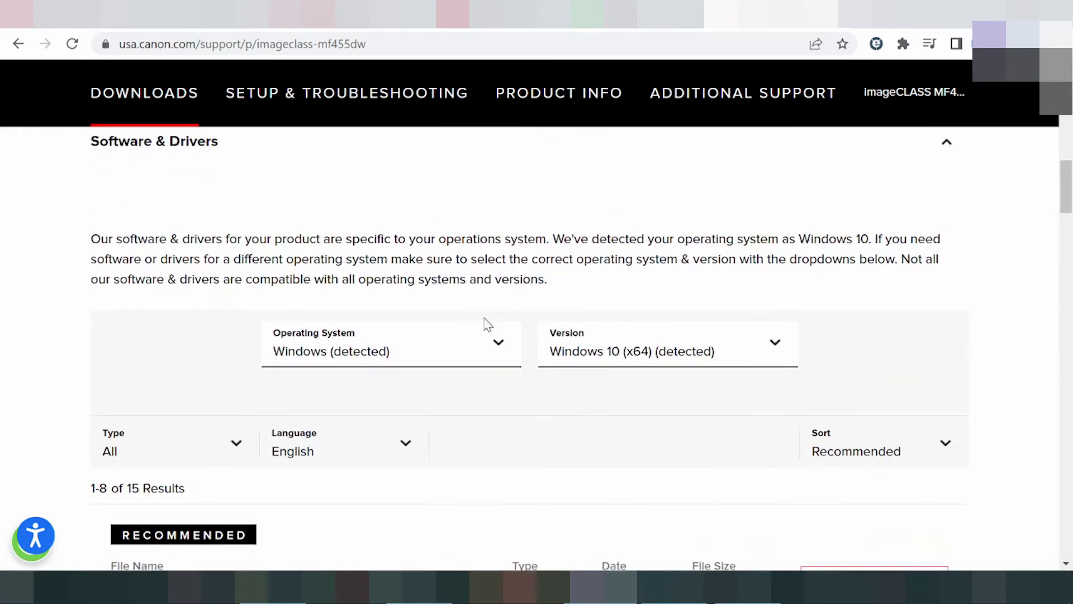
Filter the MF455dw downloads to Mac, version macOS 12, leaving 8 results.
{"action": "left_click", "coordinate": [312, 350]}
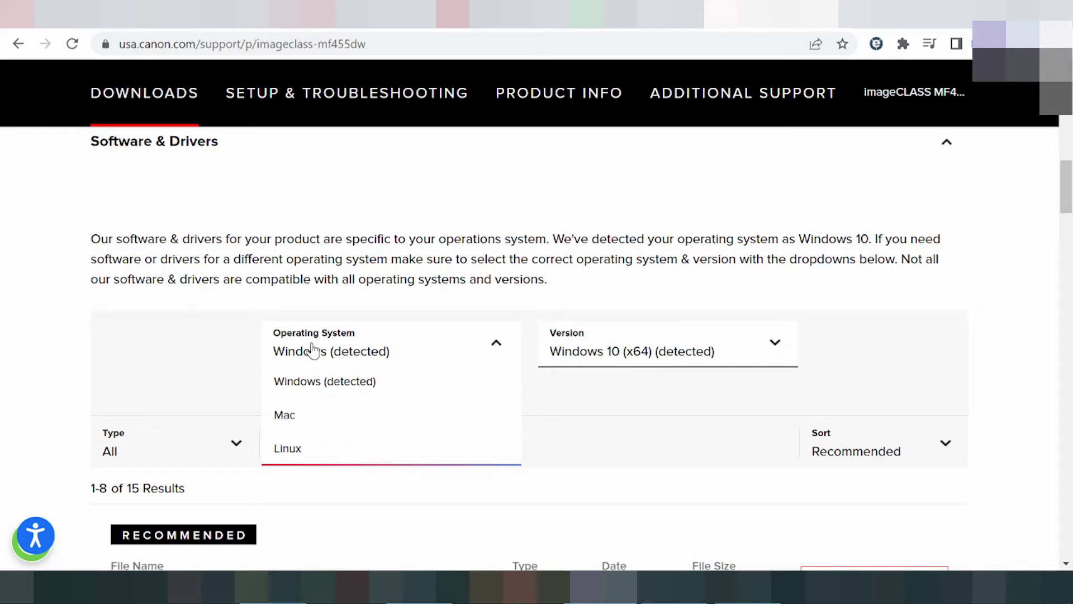
{"action": "left_click", "coordinate": [309, 419]}
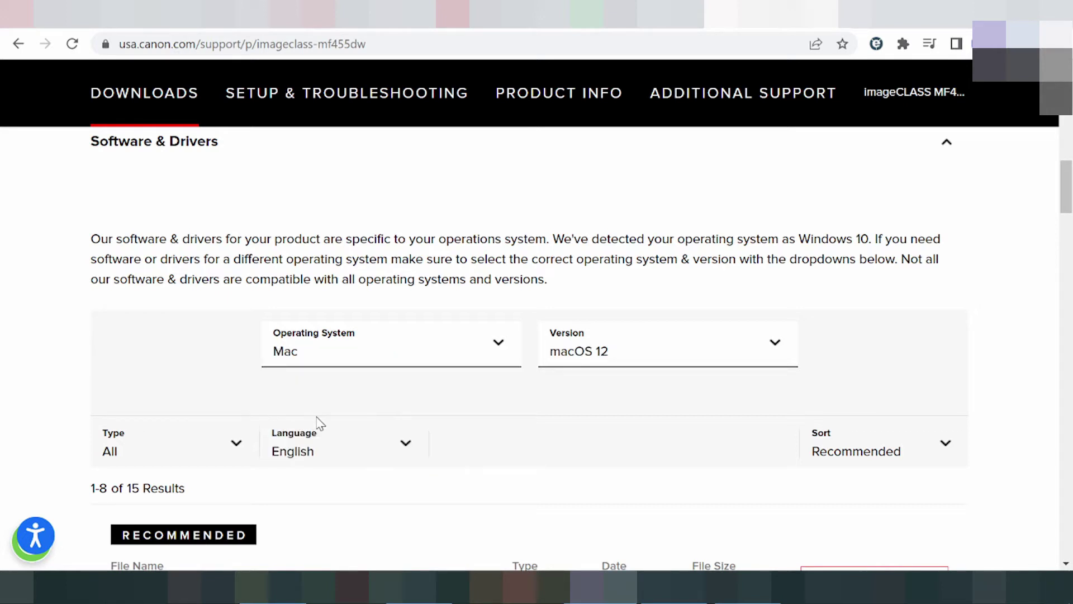
{"action": "left_click", "coordinate": [590, 358]}
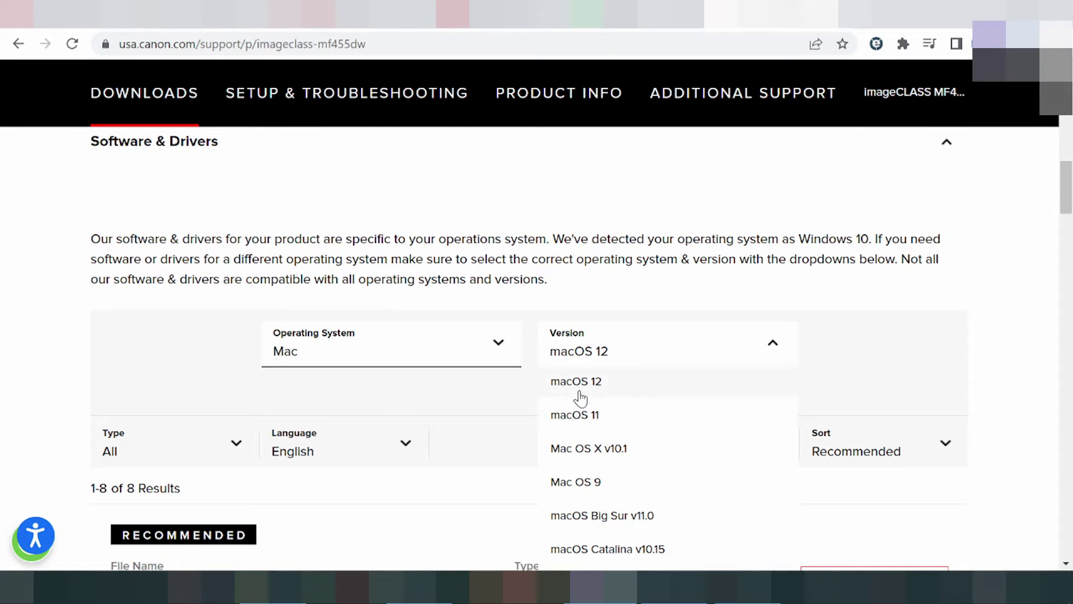
{"action": "scroll", "coordinate": [583, 412], "scroll_direction": "down", "scroll_amount": 2}
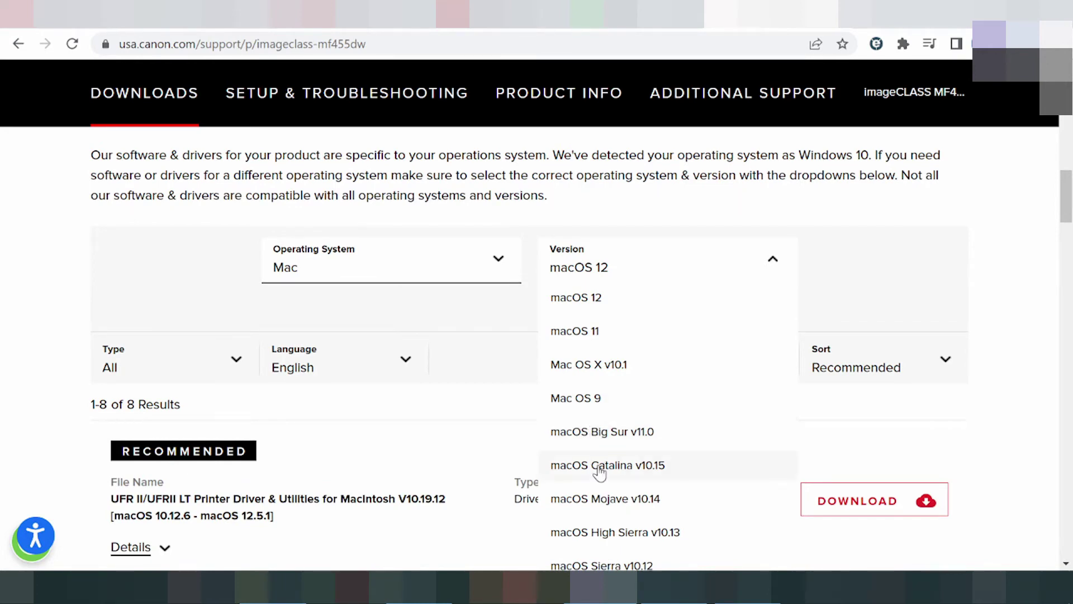
{"action": "scroll", "coordinate": [592, 464], "scroll_direction": "down", "scroll_amount": 2}
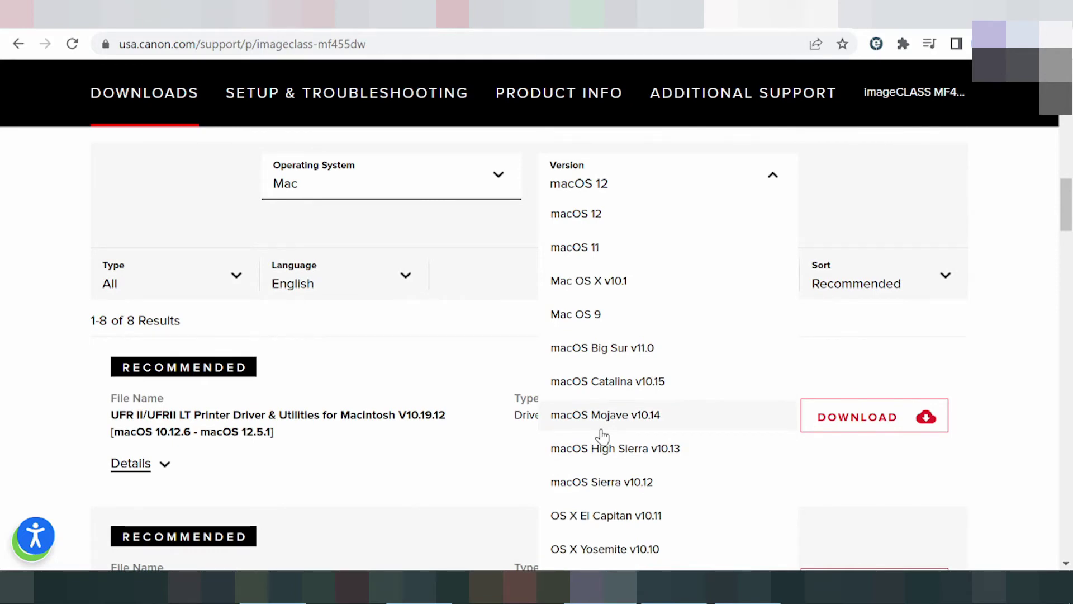
{"action": "left_click", "coordinate": [578, 224]}
{"action": "scroll", "coordinate": [578, 227], "scroll_direction": "down", "scroll_amount": 1}
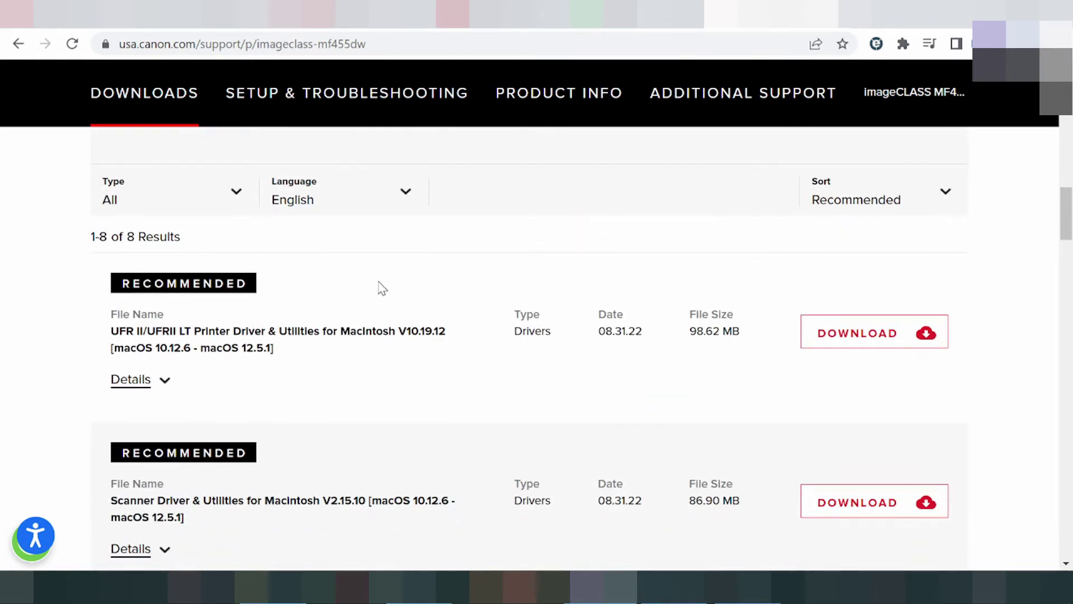
Highlight the RECOMMENDED label and the Mac driver file names for emphasis.
{"action": "left_click_drag", "start_coordinate": [120, 285], "coordinate": [249, 284]}
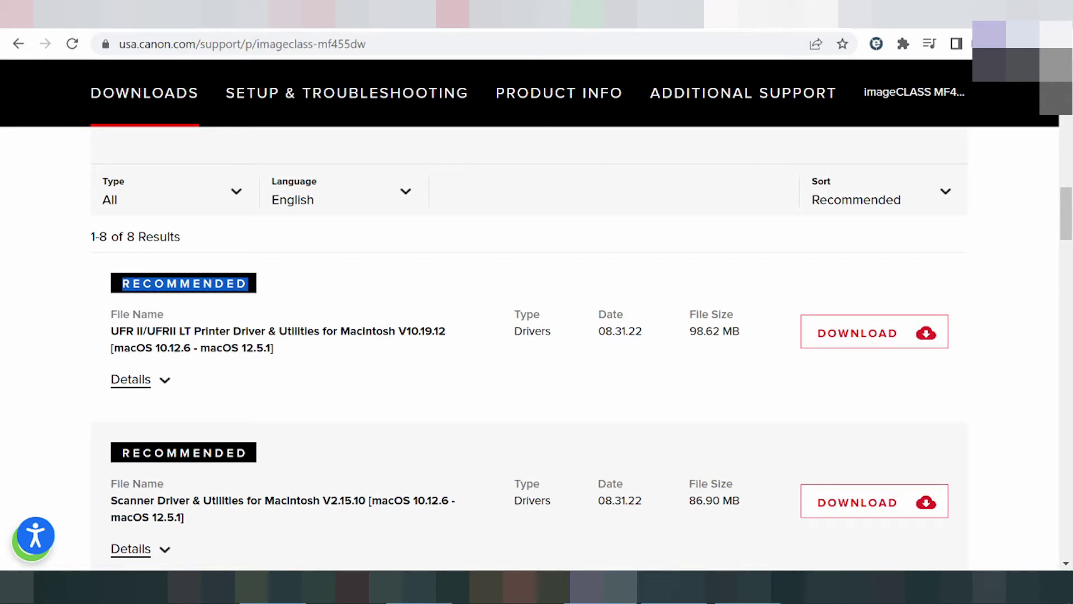
{"action": "left_click_drag", "start_coordinate": [201, 331], "coordinate": [284, 356]}
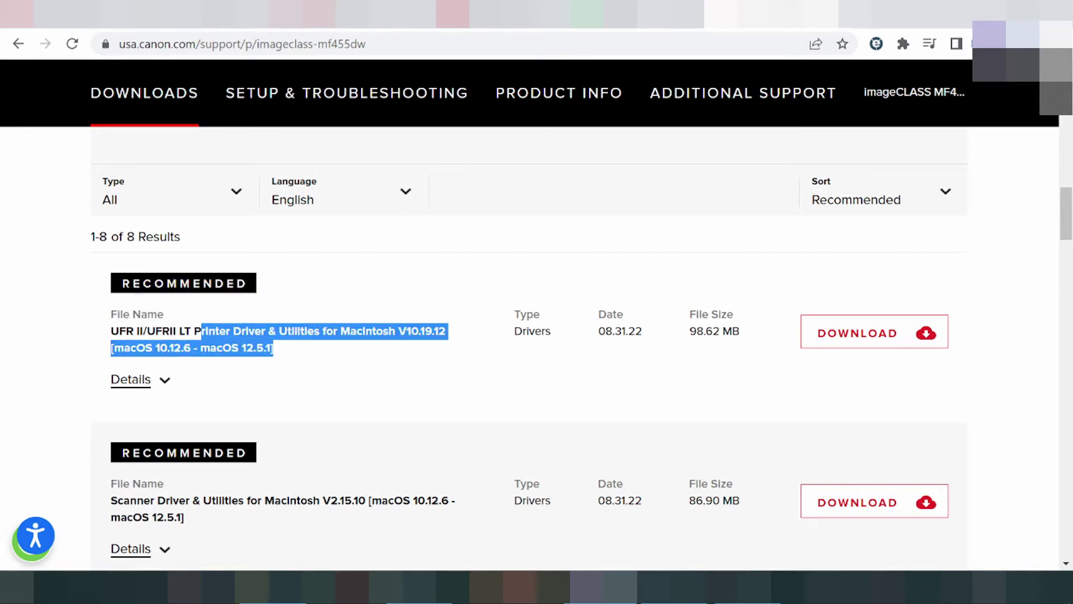
{"action": "left_click_drag", "start_coordinate": [130, 500], "coordinate": [193, 501]}
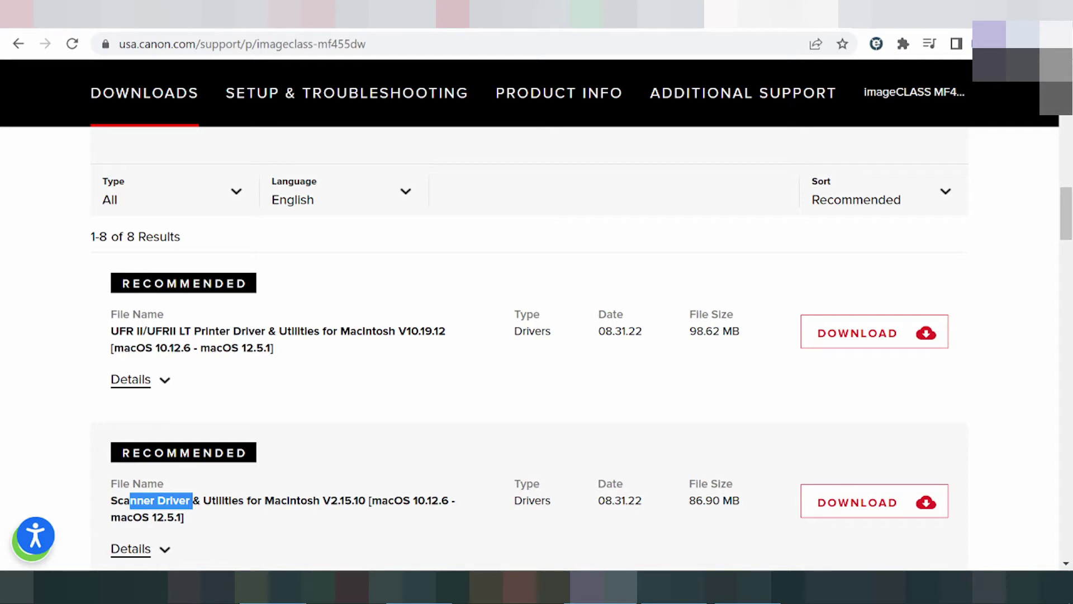
{"action": "left_click_drag", "start_coordinate": [265, 501], "coordinate": [313, 501]}
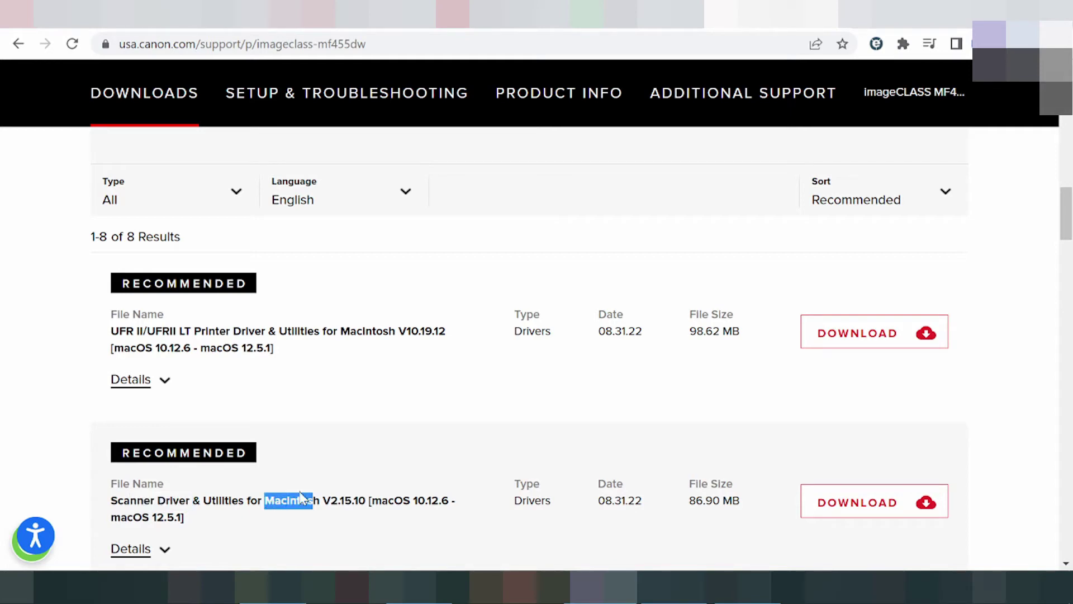
Expand the first recommended driver's details to reveal mac-UFRII-LIPSLX-v101912-13.dmg (98.62 MB).
{"action": "left_click", "coordinate": [132, 386]}
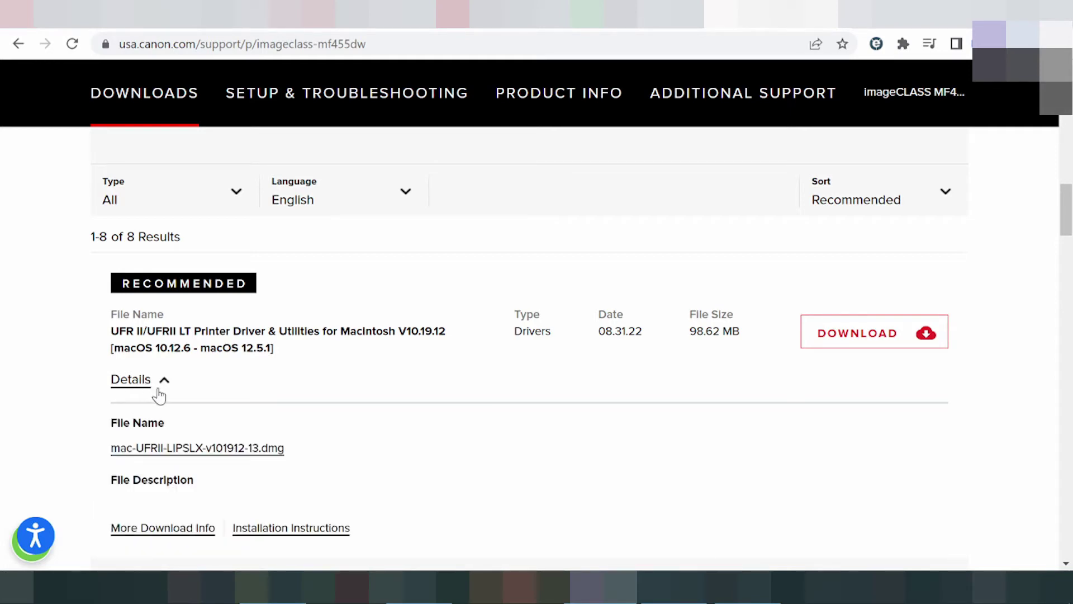
{"action": "scroll", "coordinate": [518, 404], "scroll_direction": "up", "scroll_amount": 2}
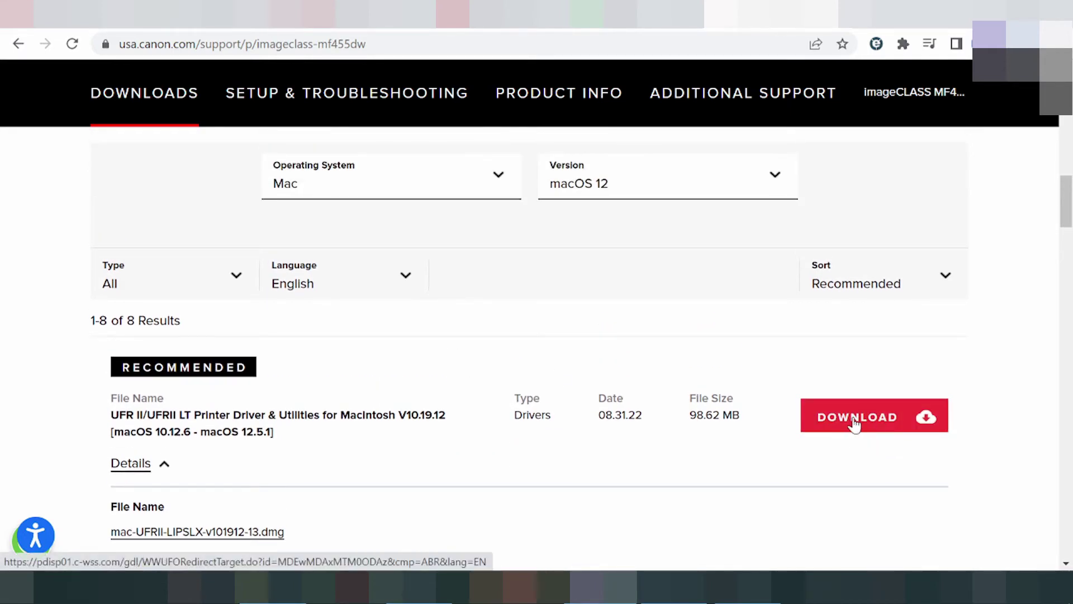
{"action": "scroll", "coordinate": [676, 389], "scroll_direction": "up", "scroll_amount": 2}
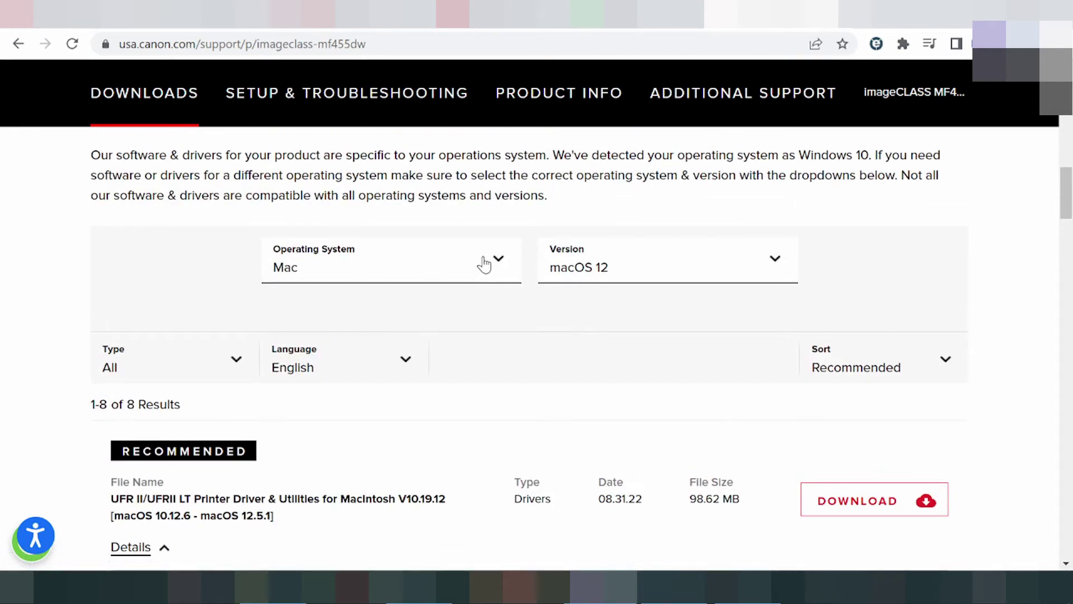
Switch the operating system filter to Linux (Linux ARM), then reopen the operating system choices.
{"action": "left_click", "coordinate": [295, 276]}
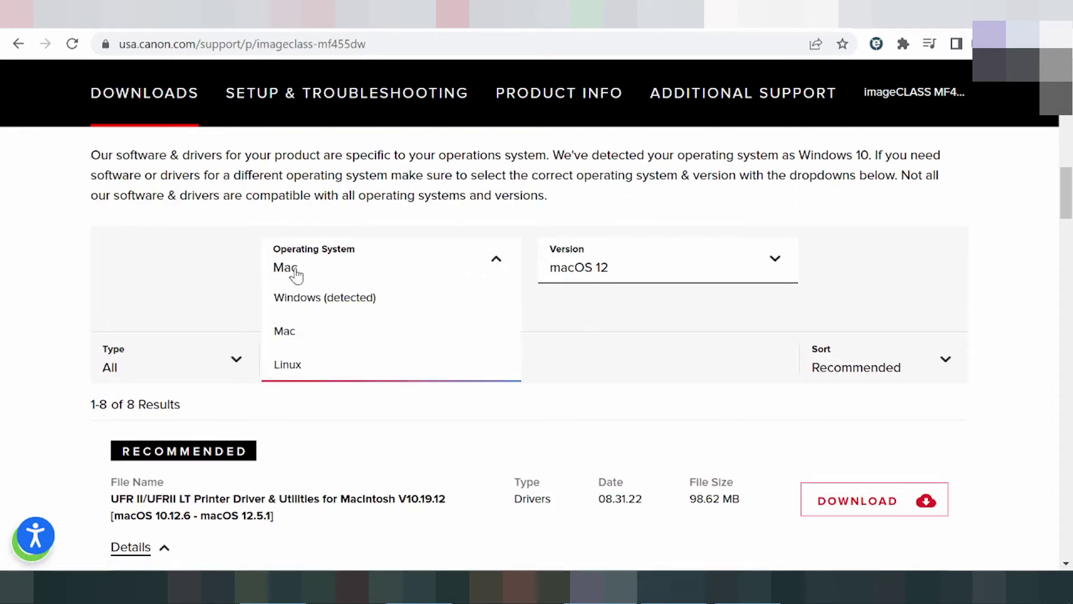
{"action": "left_click", "coordinate": [304, 372]}
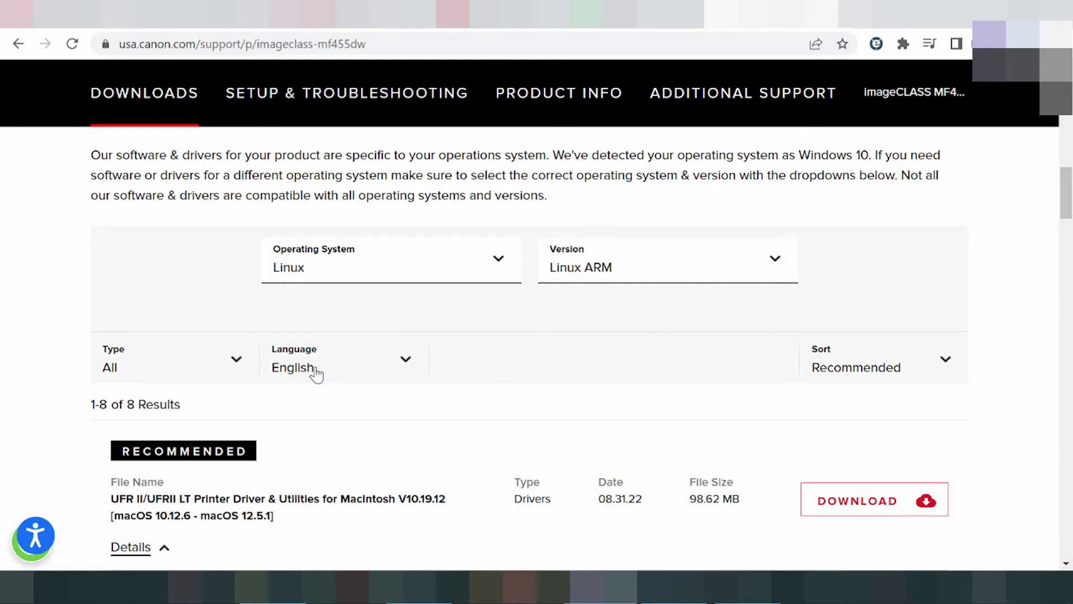
{"action": "left_click", "coordinate": [575, 279]}
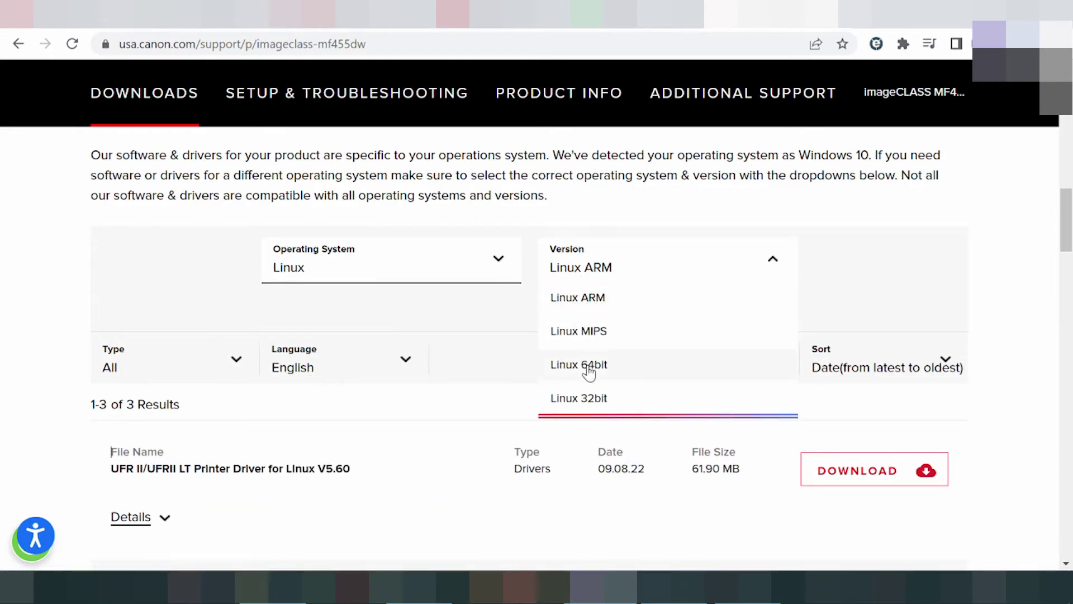
{"action": "left_click", "coordinate": [313, 279]}
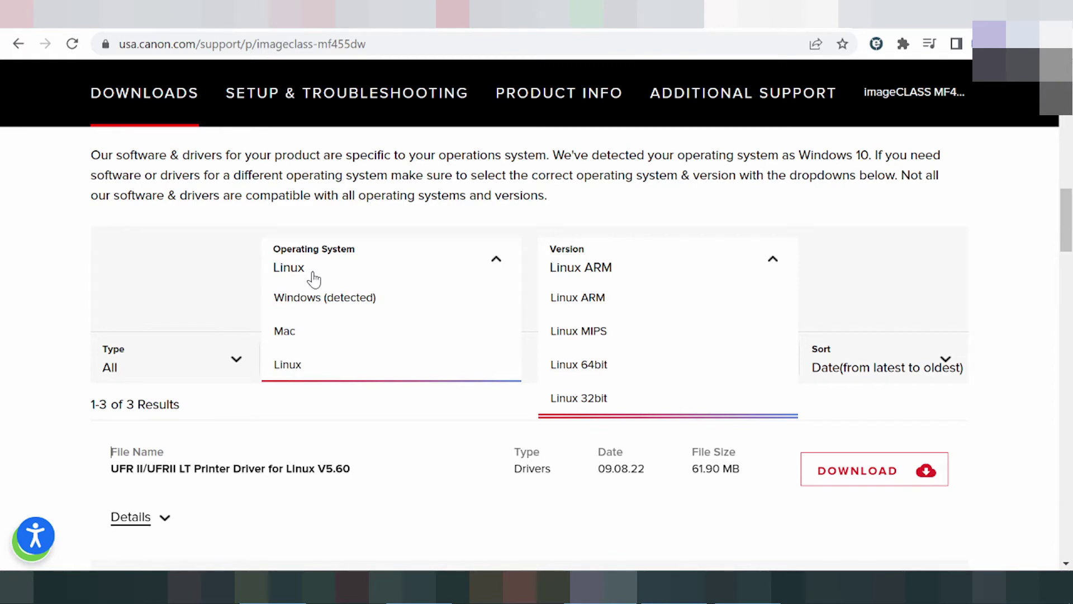
Filter the downloads back to Windows (detected) and pick version Windows 11.
{"action": "left_click", "coordinate": [319, 302]}
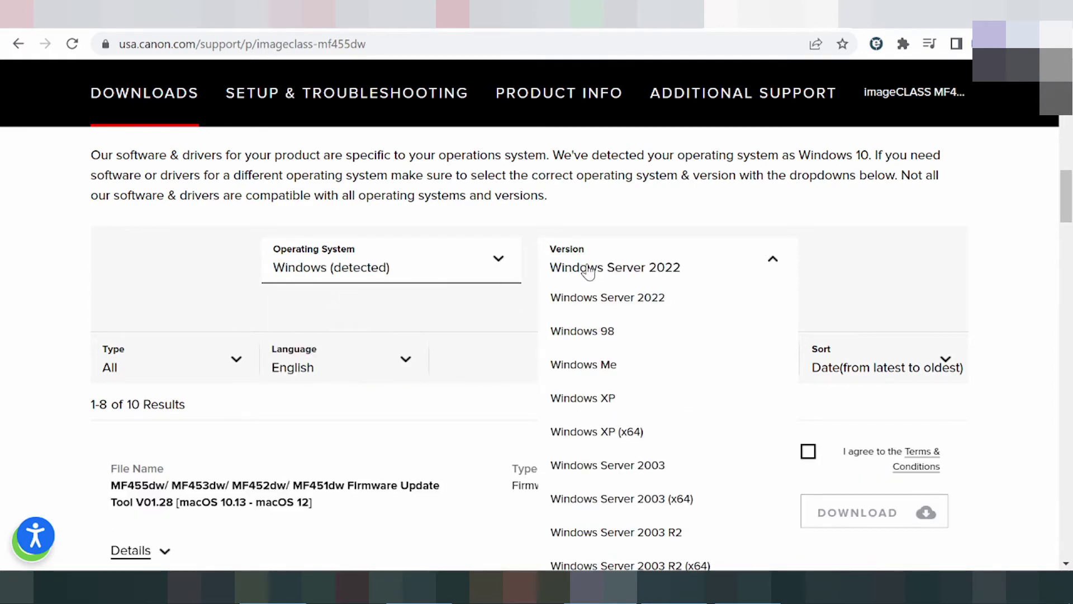
{"action": "scroll", "coordinate": [604, 296], "scroll_direction": "down", "scroll_amount": 1}
{"action": "scroll", "coordinate": [622, 321], "scroll_direction": "down", "scroll_amount": 4}
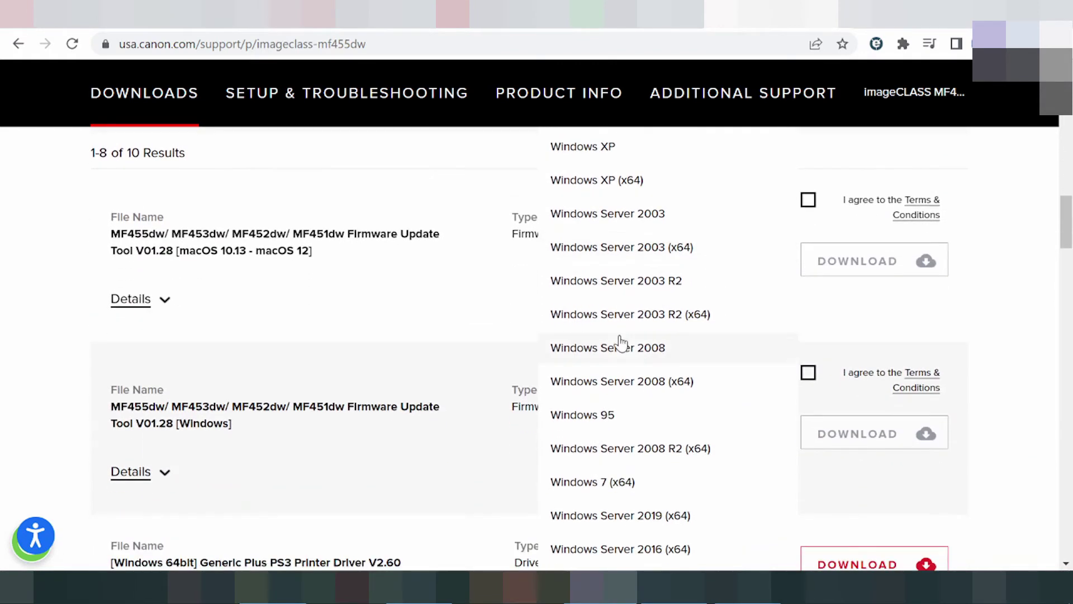
{"action": "scroll", "coordinate": [622, 346], "scroll_direction": "down", "scroll_amount": 2}
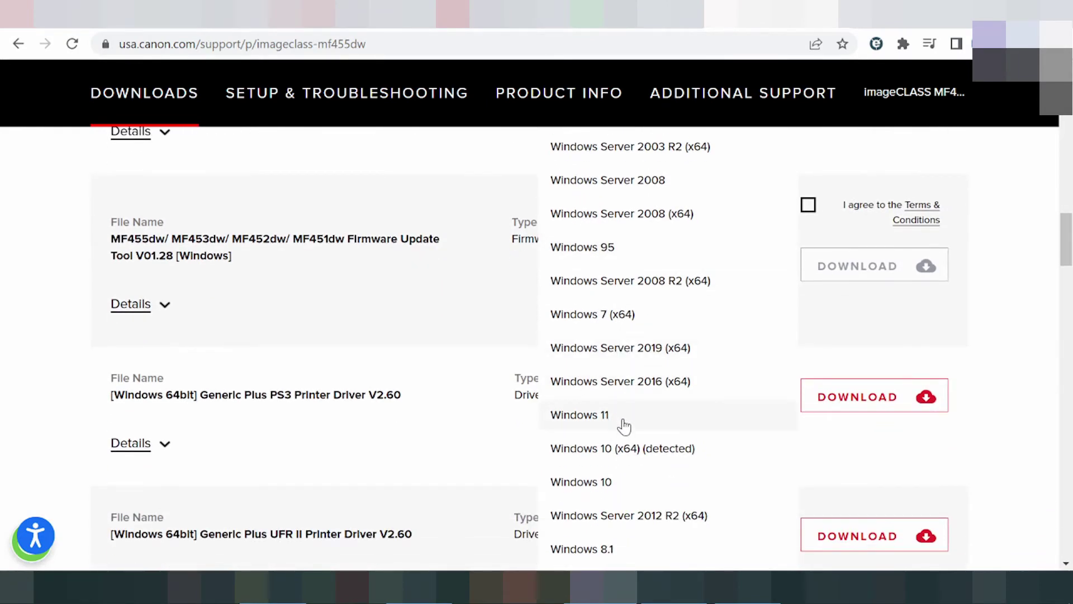
{"action": "scroll", "coordinate": [633, 464], "scroll_direction": "down", "scroll_amount": 5}
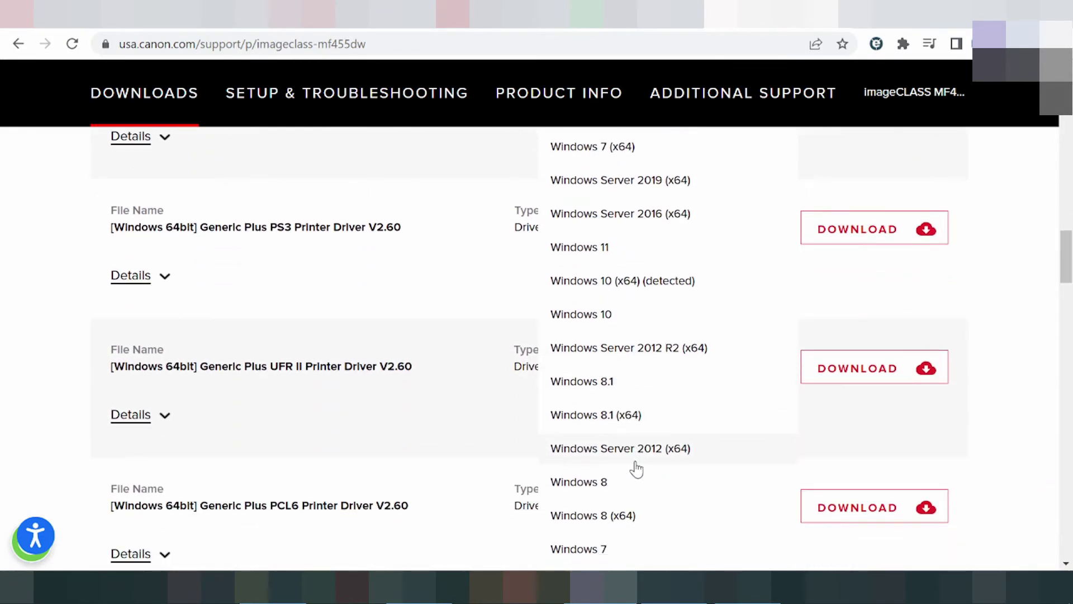
{"action": "scroll", "coordinate": [623, 467], "scroll_direction": "up", "scroll_amount": 7}
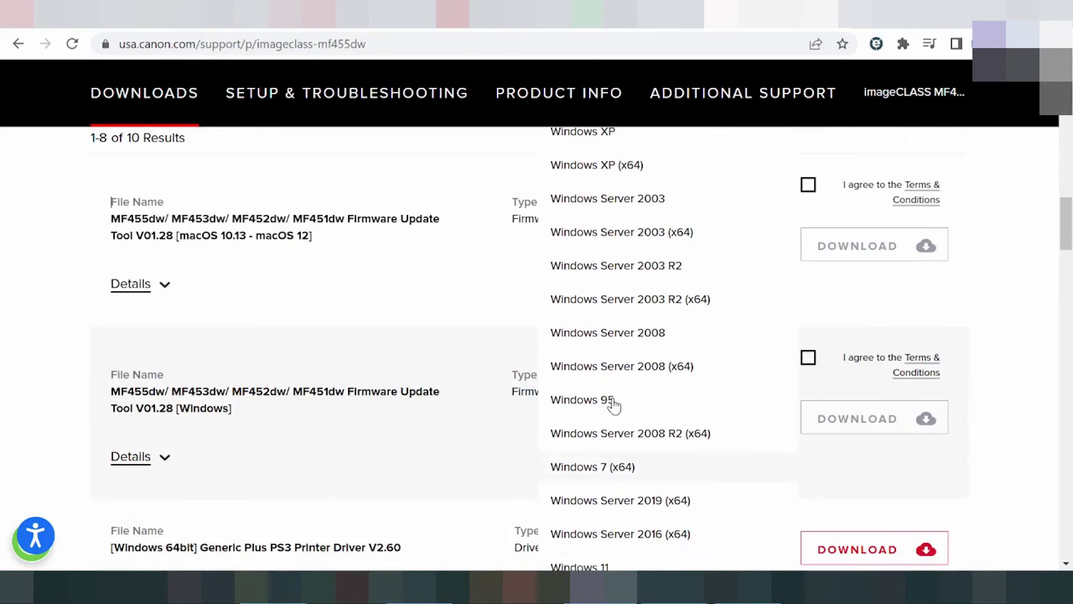
{"action": "scroll", "coordinate": [613, 280], "scroll_direction": "down", "scroll_amount": 3}
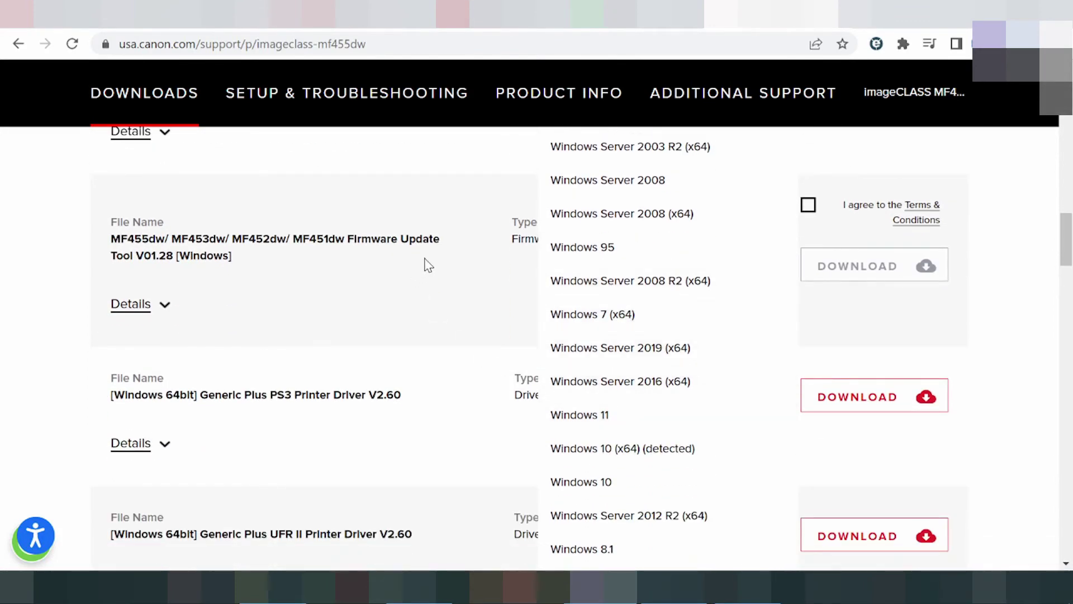
{"action": "left_click", "coordinate": [615, 414]}
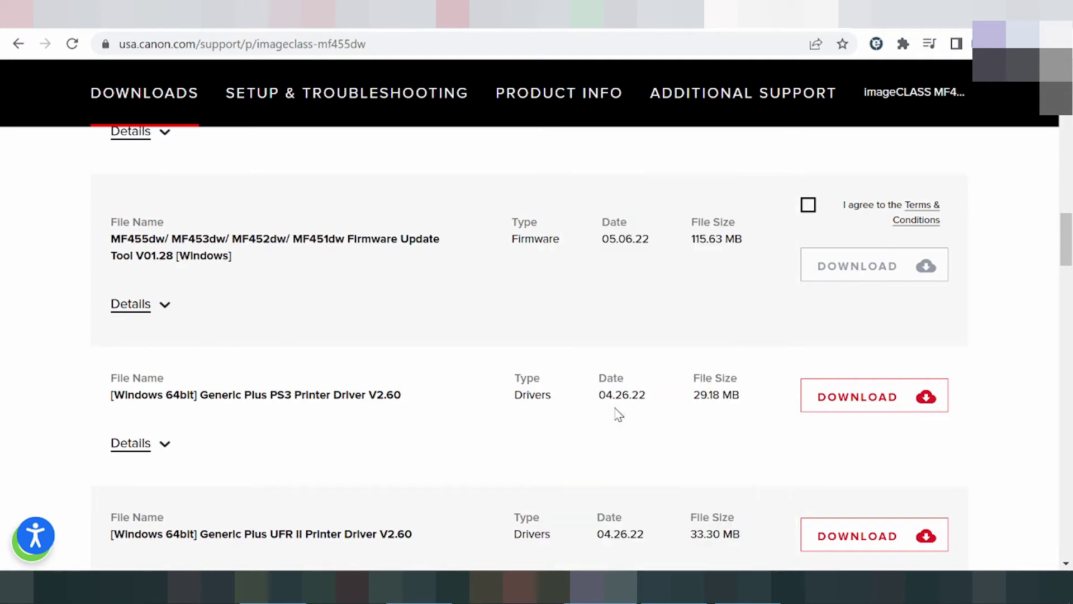
Scroll through the Windows 11 results and load the remaining downloads.
{"action": "scroll", "coordinate": [503, 327], "scroll_direction": "up", "scroll_amount": 5}
{"action": "scroll", "coordinate": [436, 312], "scroll_direction": "up", "scroll_amount": 3}
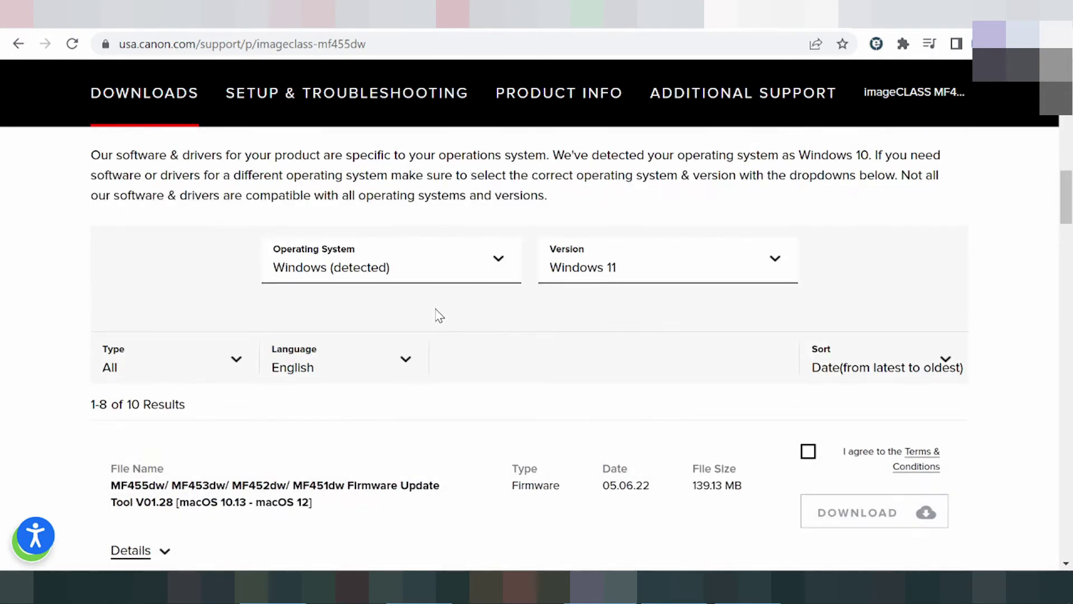
{"action": "scroll", "coordinate": [431, 307], "scroll_direction": "down", "scroll_amount": 2}
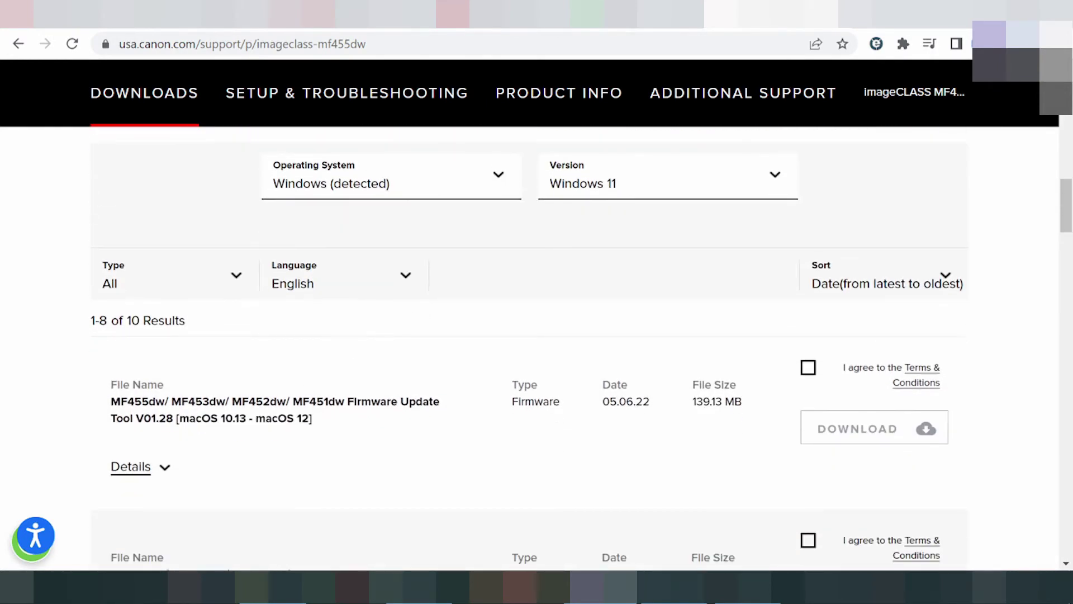
{"action": "scroll", "coordinate": [330, 369], "scroll_direction": "up", "scroll_amount": 2}
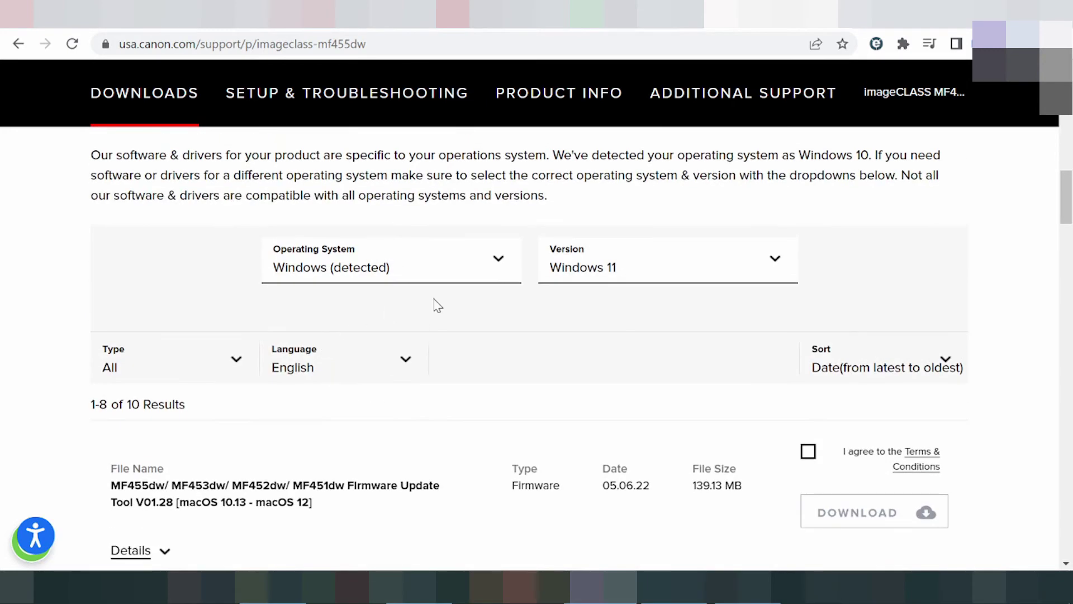
{"action": "scroll", "coordinate": [630, 311], "scroll_direction": "down", "scroll_amount": 3}
{"action": "scroll", "coordinate": [555, 304], "scroll_direction": "down", "scroll_amount": 9}
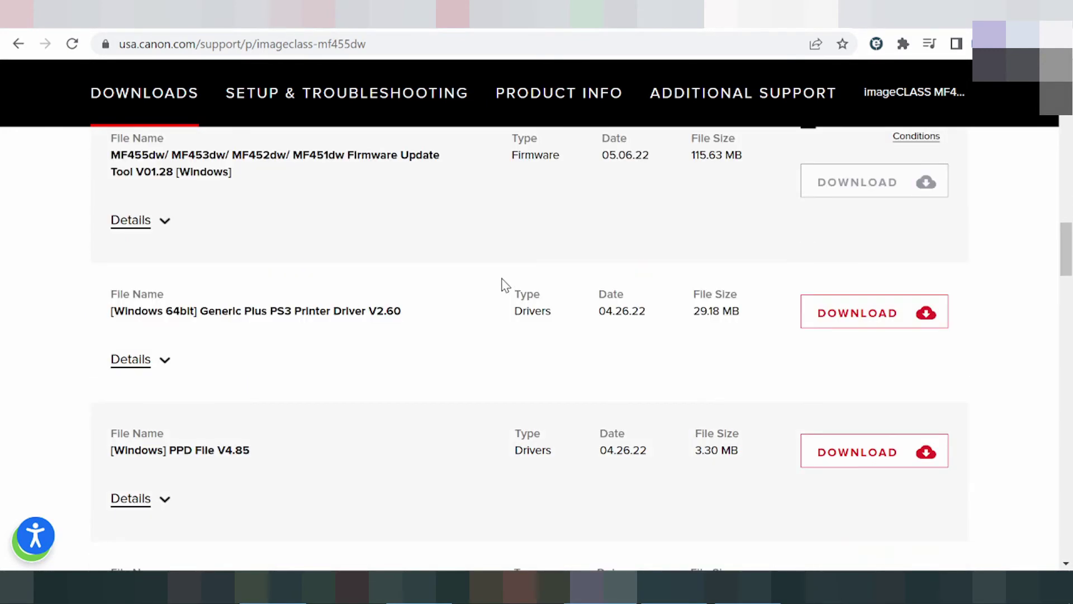
{"action": "scroll", "coordinate": [275, 297], "scroll_direction": "down", "scroll_amount": 3}
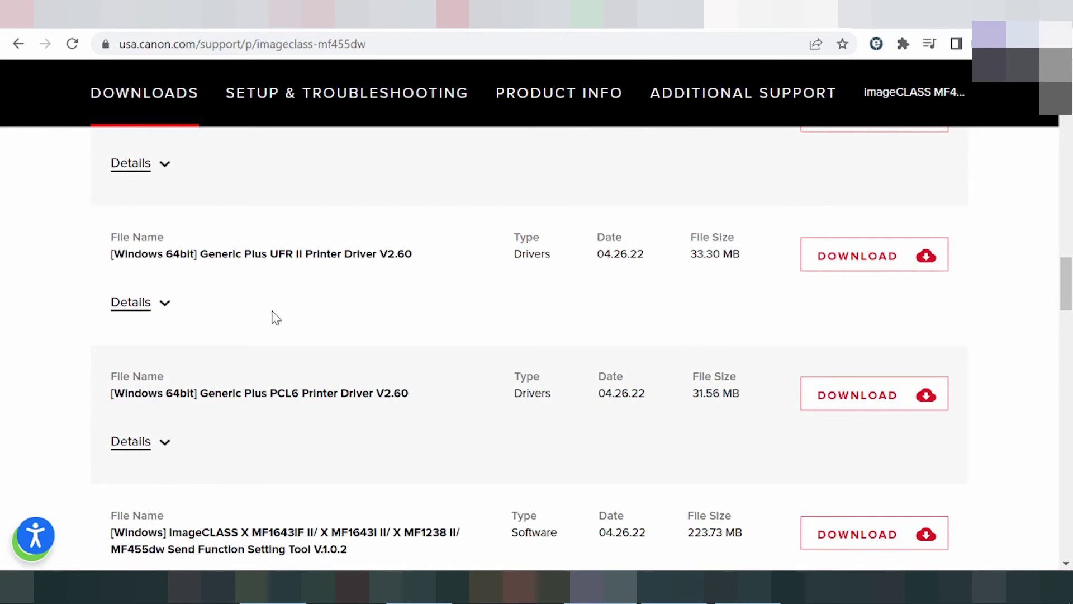
{"action": "scroll", "coordinate": [280, 334], "scroll_direction": "down", "scroll_amount": 2}
{"action": "scroll", "coordinate": [281, 336], "scroll_direction": "down", "scroll_amount": 4}
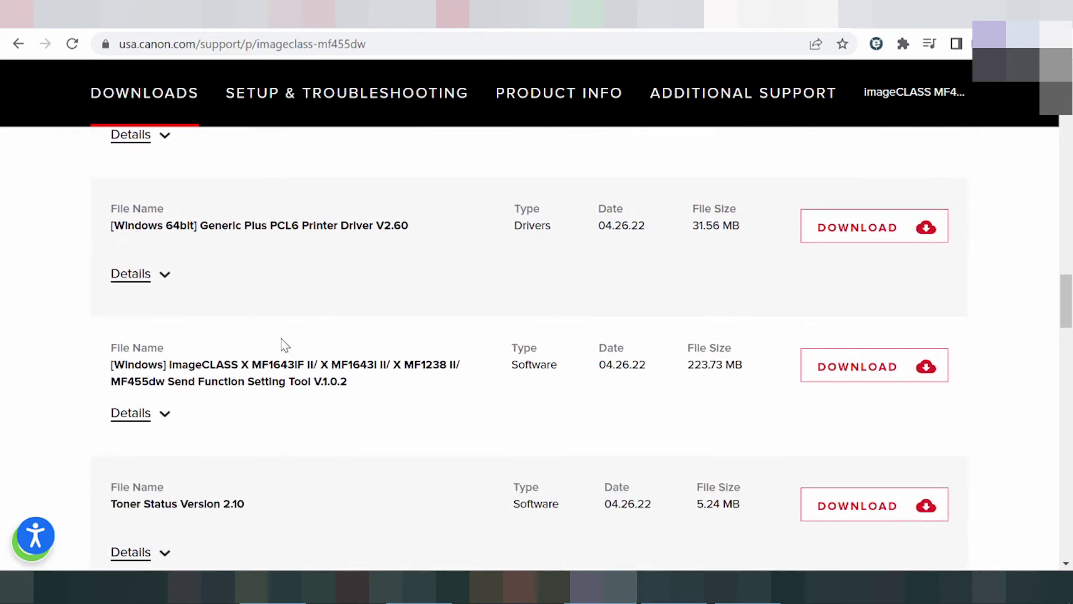
{"action": "scroll", "coordinate": [371, 359], "scroll_direction": "up", "scroll_amount": 4}
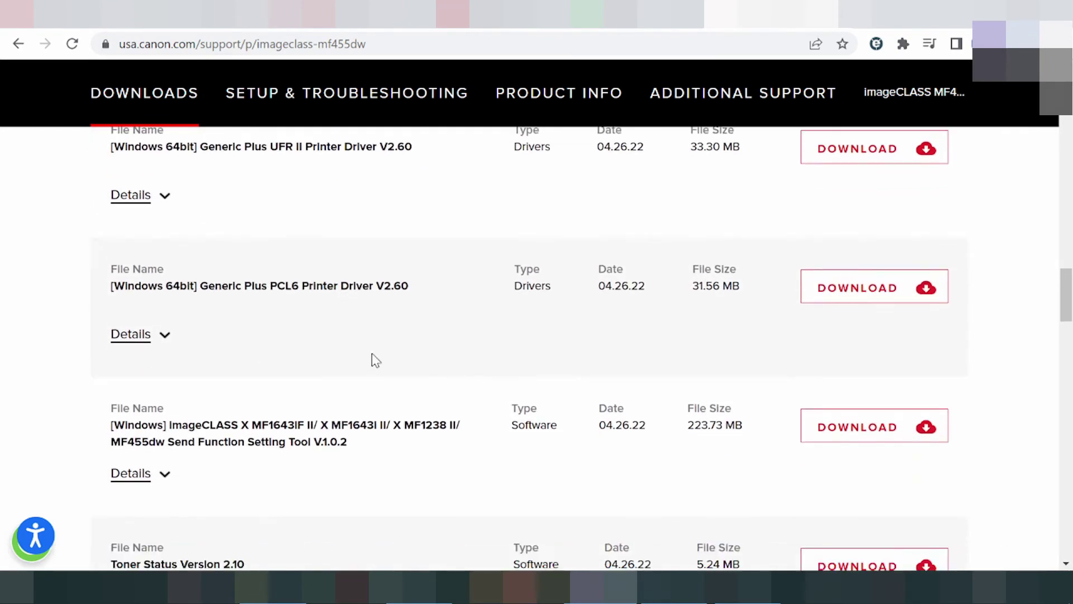
{"action": "scroll", "coordinate": [537, 359], "scroll_direction": "down", "scroll_amount": 7}
{"action": "left_click", "coordinate": [520, 335]}
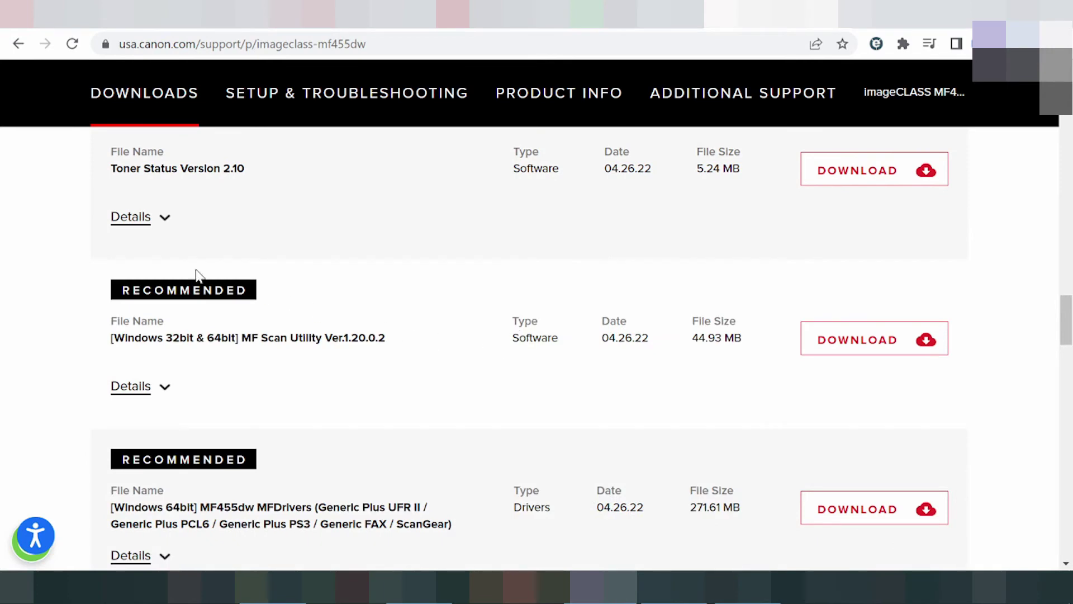
Highlight the MFDrivers entry name and the MF Scan Utility release date, then clear the selection.
{"action": "left_click_drag", "start_coordinate": [242, 337], "coordinate": [316, 362]}
{"action": "scroll", "coordinate": [319, 375], "scroll_direction": "down", "scroll_amount": 3}
{"action": "left_click_drag", "start_coordinate": [257, 340], "coordinate": [309, 353]}
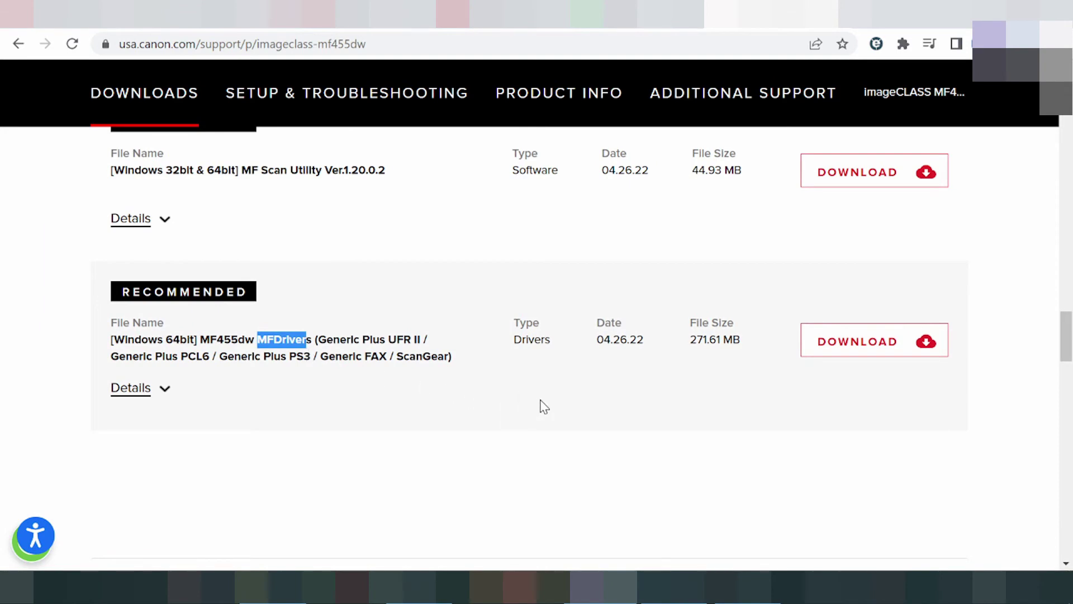
{"action": "scroll", "coordinate": [544, 406], "scroll_direction": "up", "scroll_amount": 1}
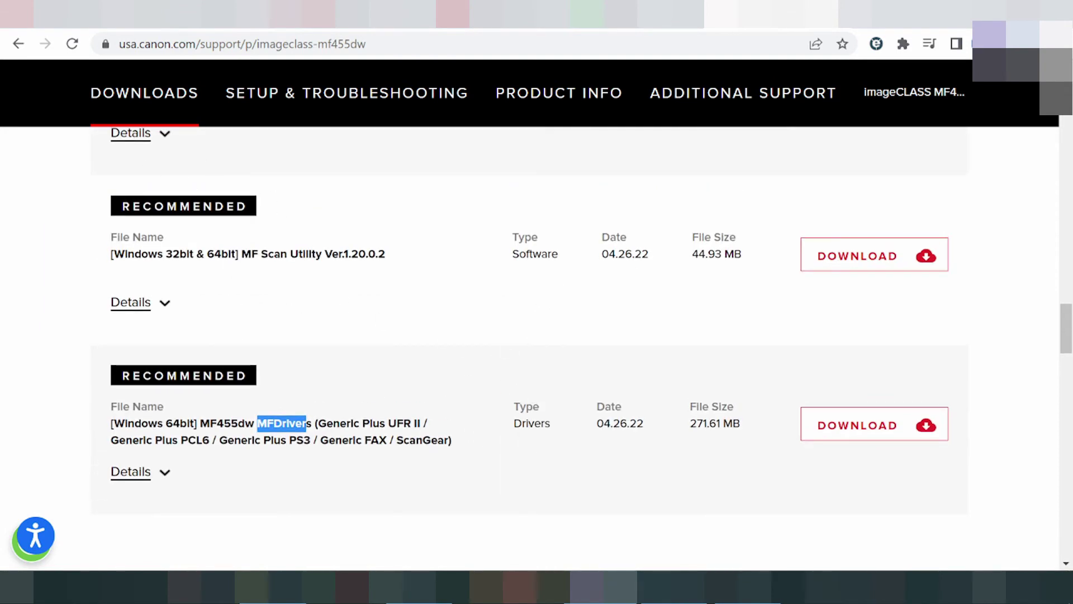
{"action": "left_click_drag", "start_coordinate": [602, 254], "coordinate": [632, 254]}
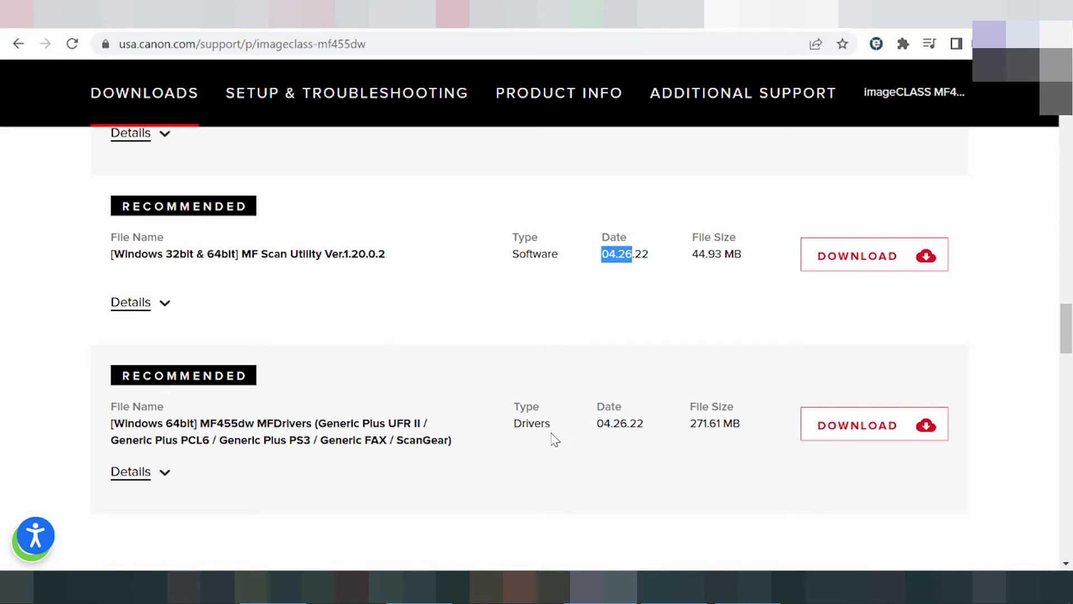
{"action": "left_click", "coordinate": [523, 423]}
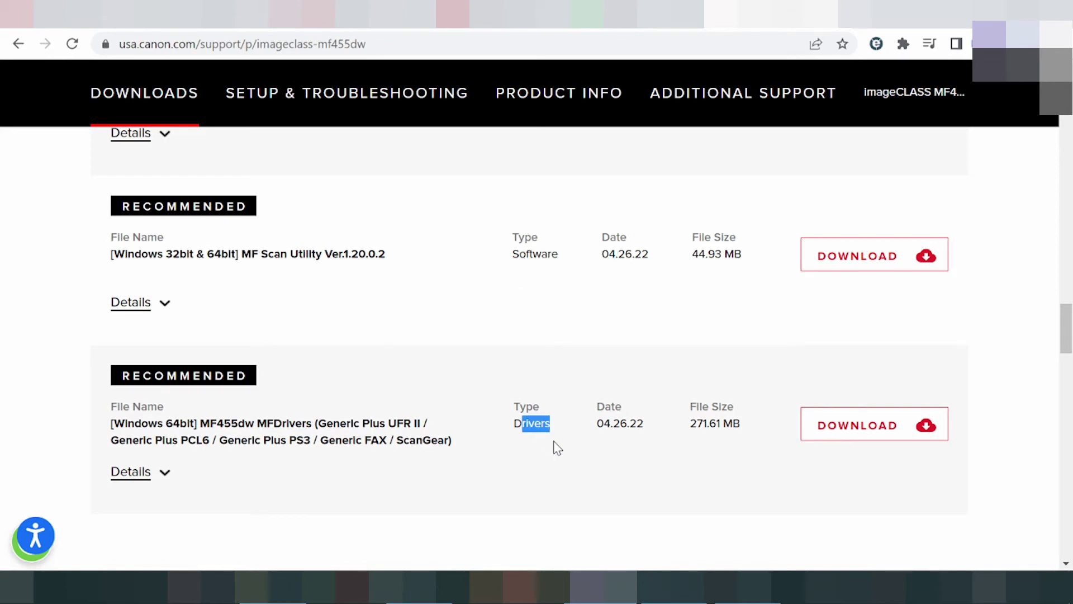
Tick and untick the firmware terms checkbox, then highlight the MF Scan Utility file name.
{"action": "scroll", "coordinate": [568, 419], "scroll_direction": "up", "scroll_amount": 15}
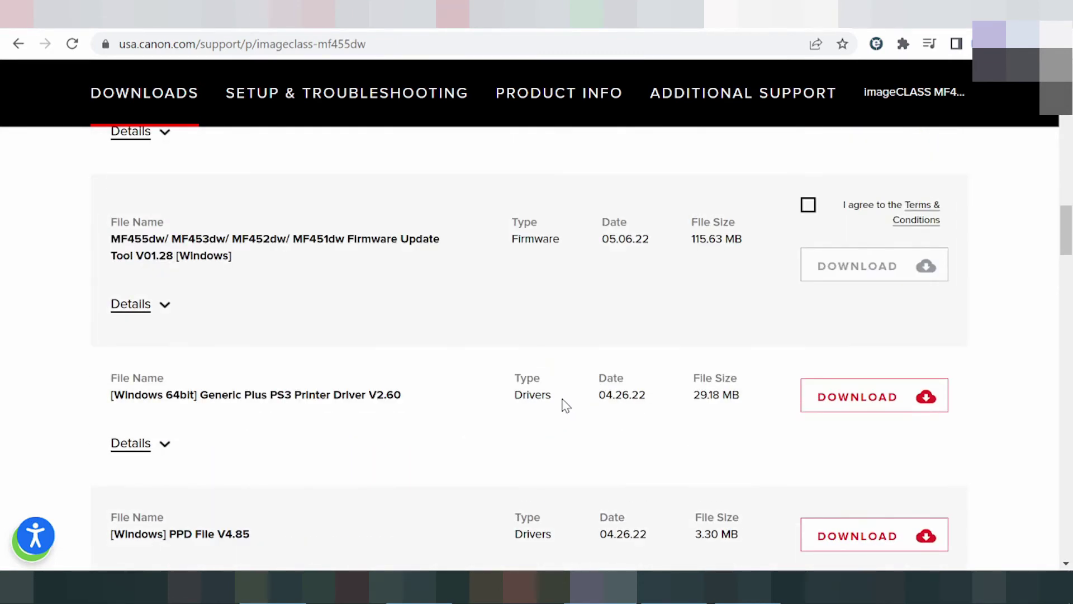
{"action": "left_click", "coordinate": [809, 205]}
{"action": "left_click", "coordinate": [808, 206]}
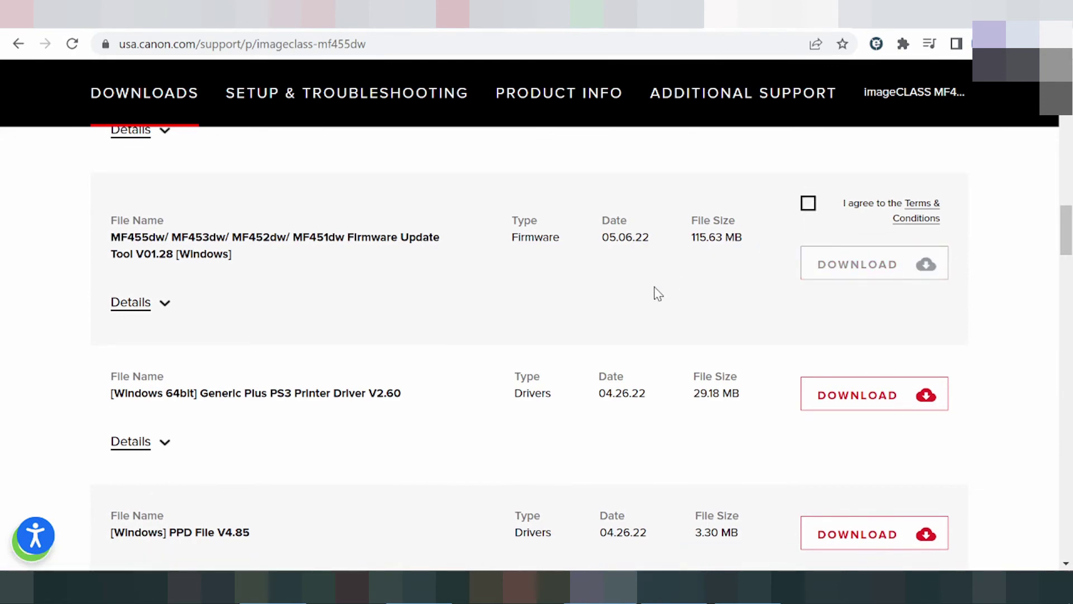
{"action": "scroll", "coordinate": [570, 306], "scroll_direction": "down", "scroll_amount": 5}
{"action": "left_click_drag", "start_coordinate": [190, 254], "coordinate": [311, 256]}
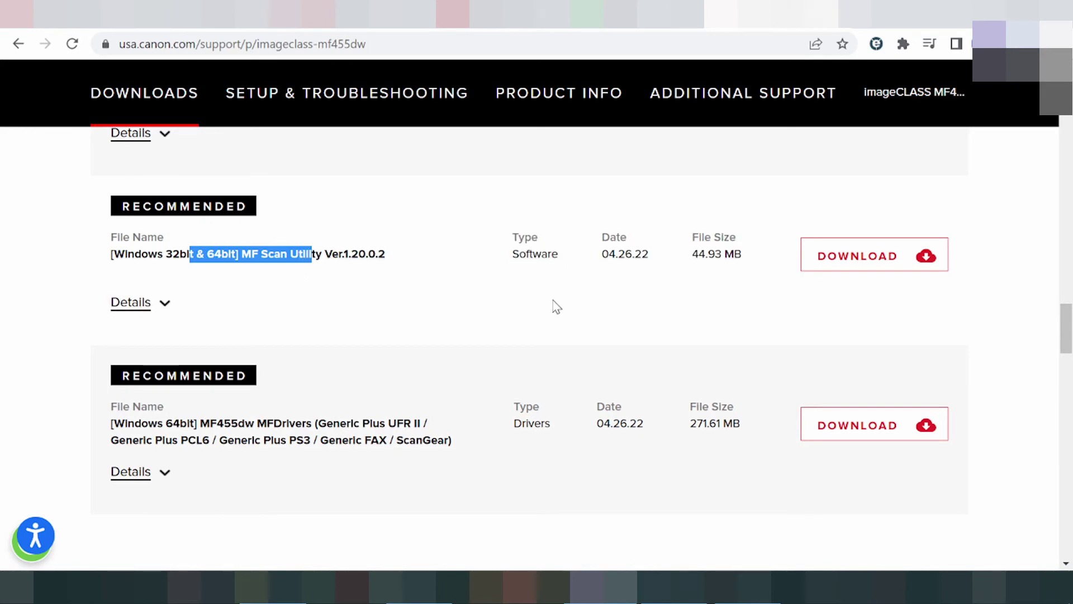
Download the MF Scan Utility Ver.1.20.0.2 installer and dismiss the instructions overlay.
{"action": "left_click", "coordinate": [882, 268]}
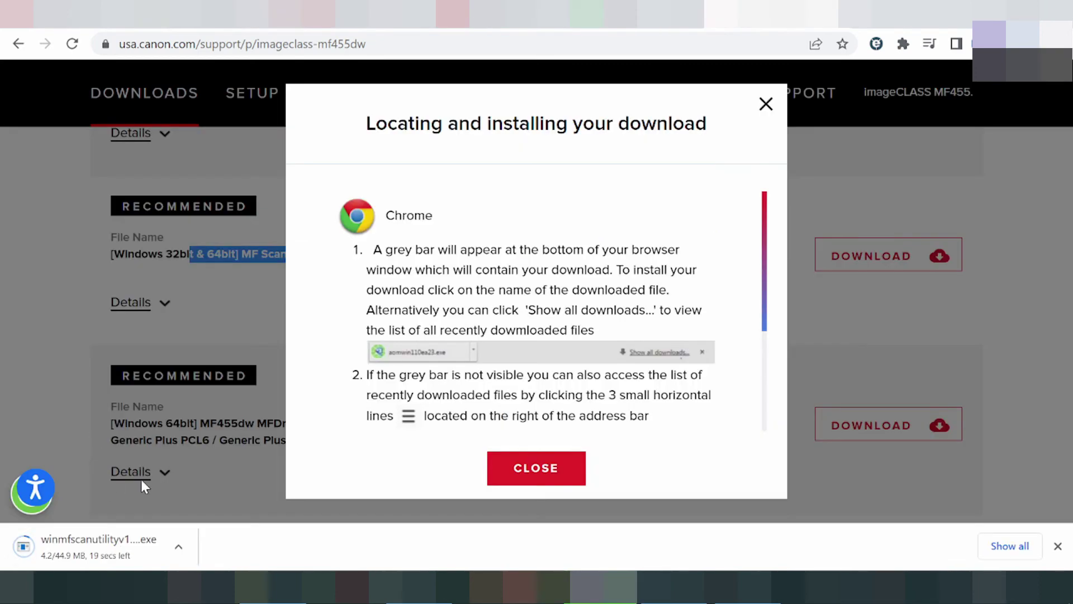
{"action": "left_click", "coordinate": [5, 395]}
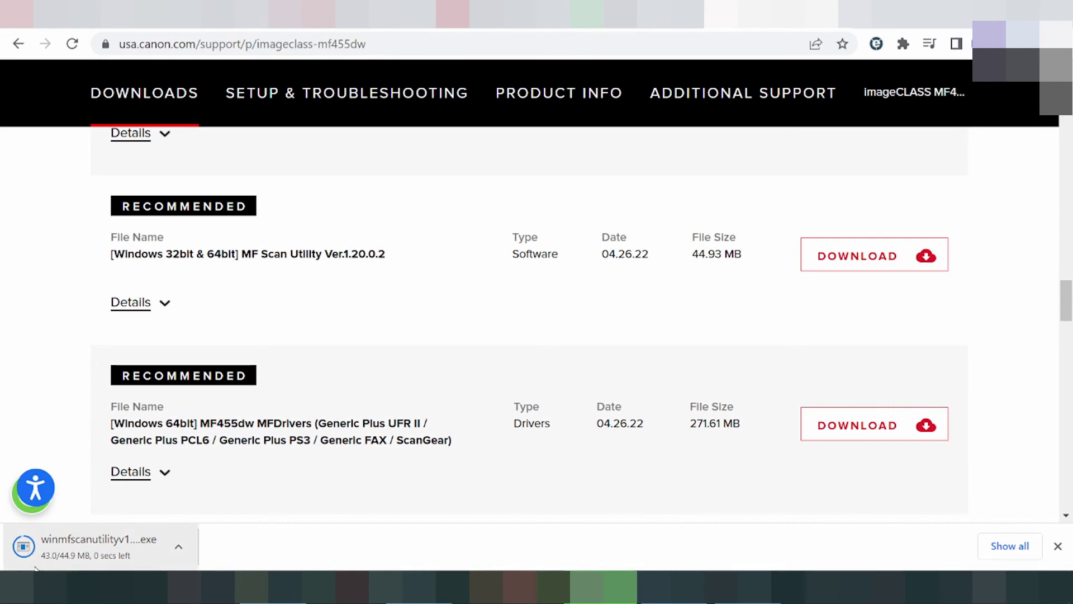
Check the downloaded winmfscanutilityv1 installer's options in the download bar, then close them.
{"action": "left_click", "coordinate": [180, 546]}
{"action": "left_click", "coordinate": [40, 400]}
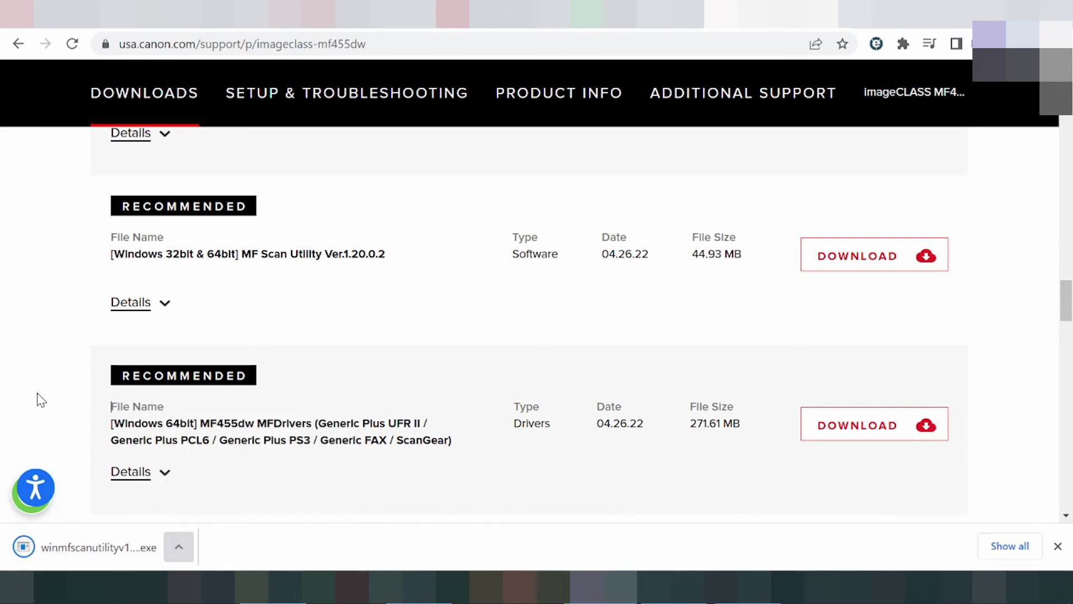